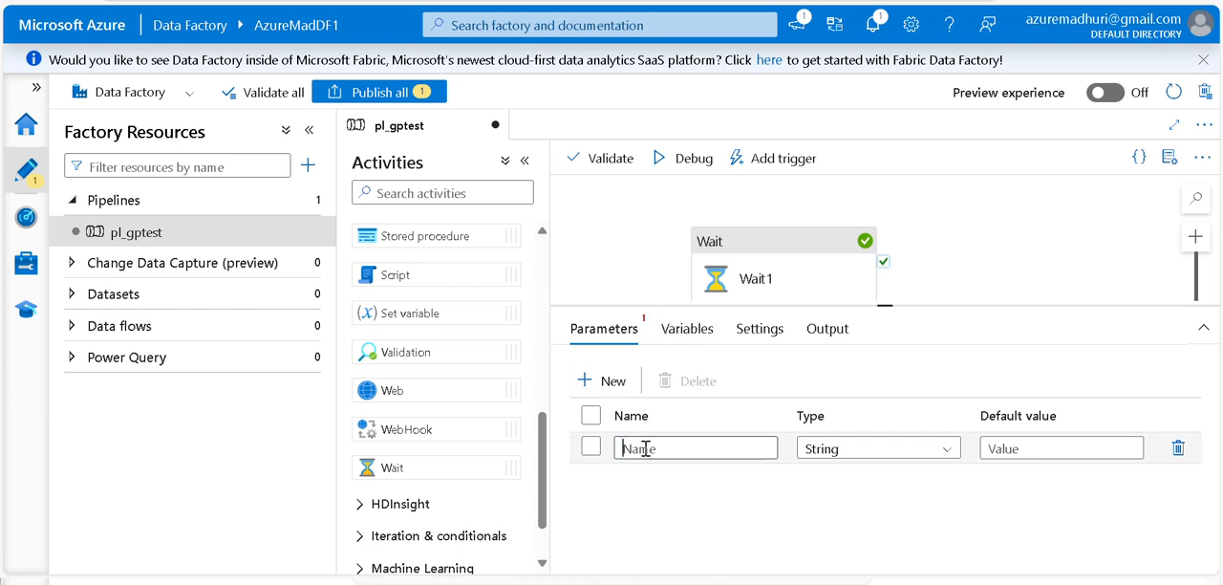
Define the pipeline parameter as Plp1 with type Int and a default value of 5
left_click(646, 448)
type("Plp1")
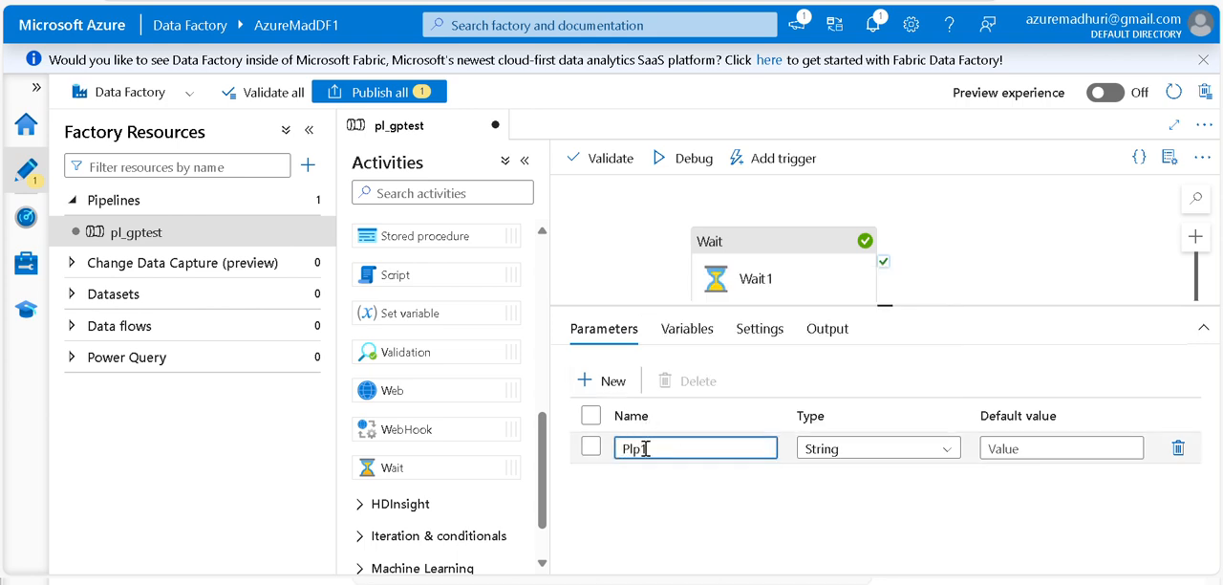
left_click(863, 449)
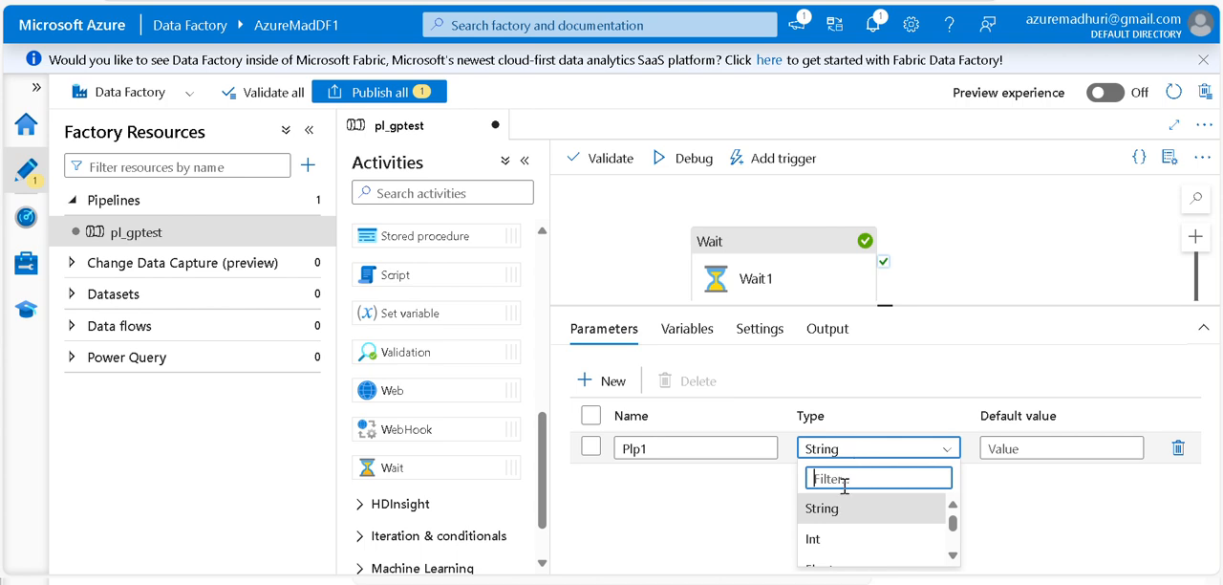
left_click(835, 542)
left_click(1016, 452)
type("5")
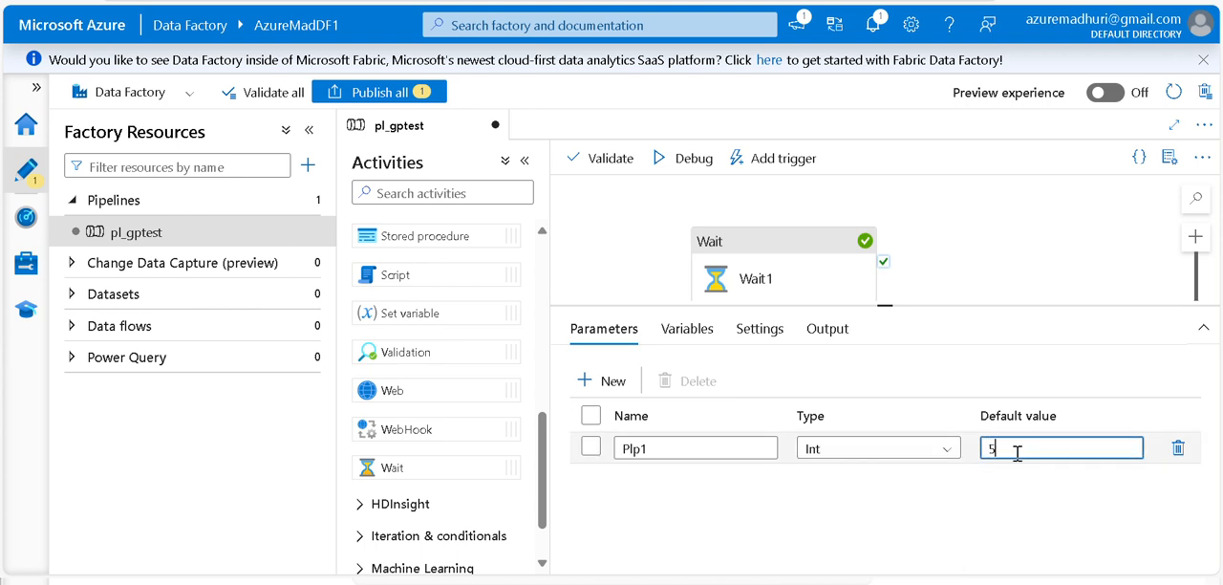
left_click(1042, 232)
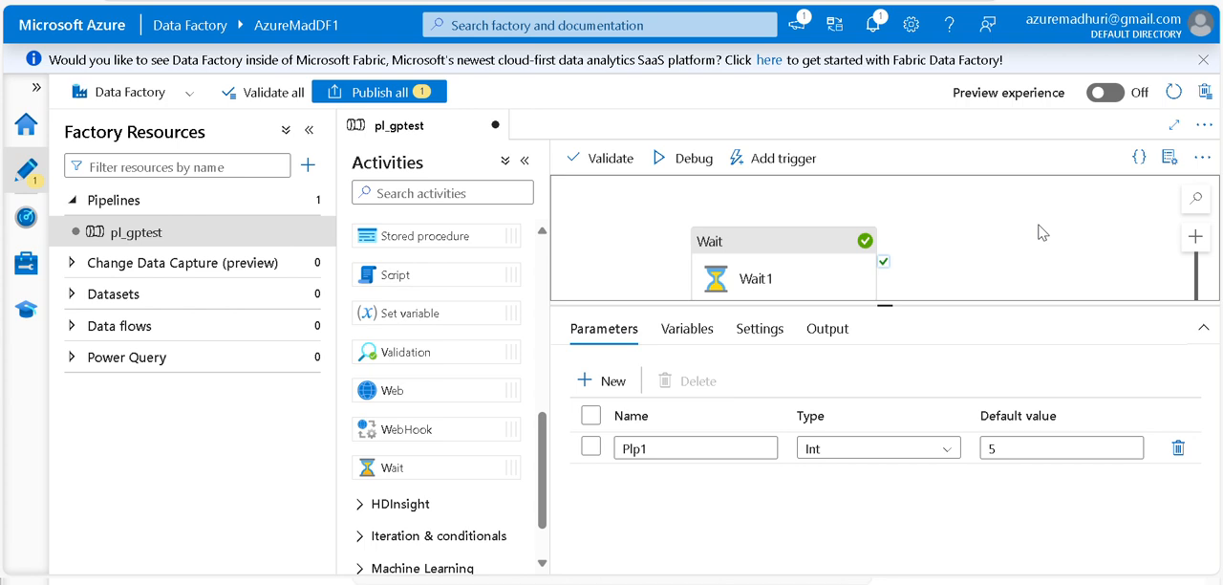
Add a new variable named plVar2 to the pipeline
left_click_drag(904, 306, 905, 348)
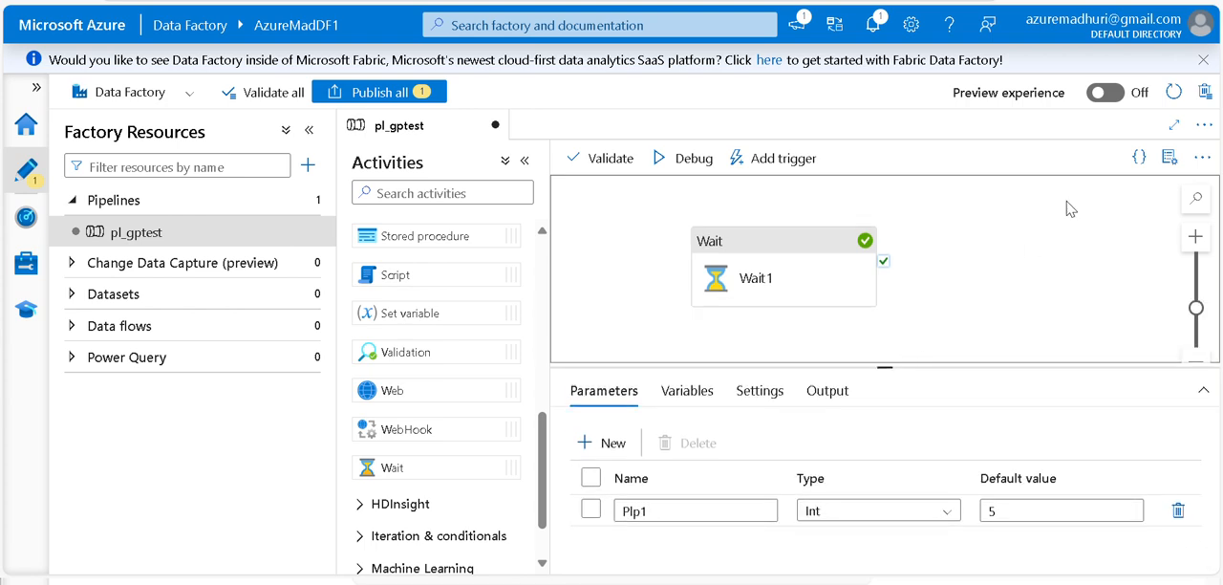
left_click(686, 394)
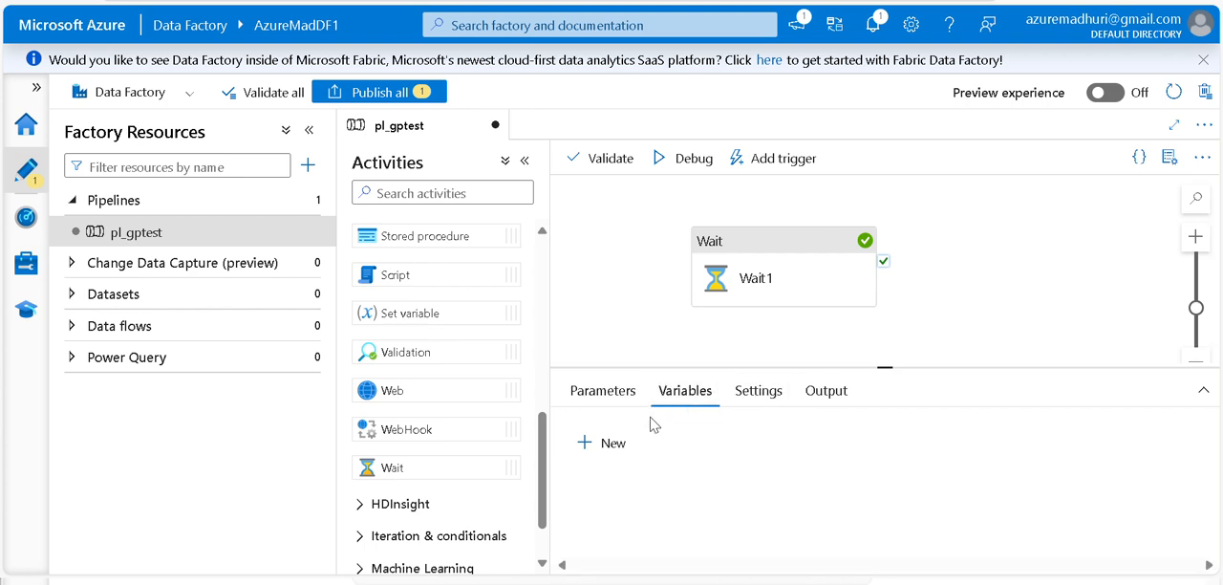
left_click(593, 444)
left_click(705, 516)
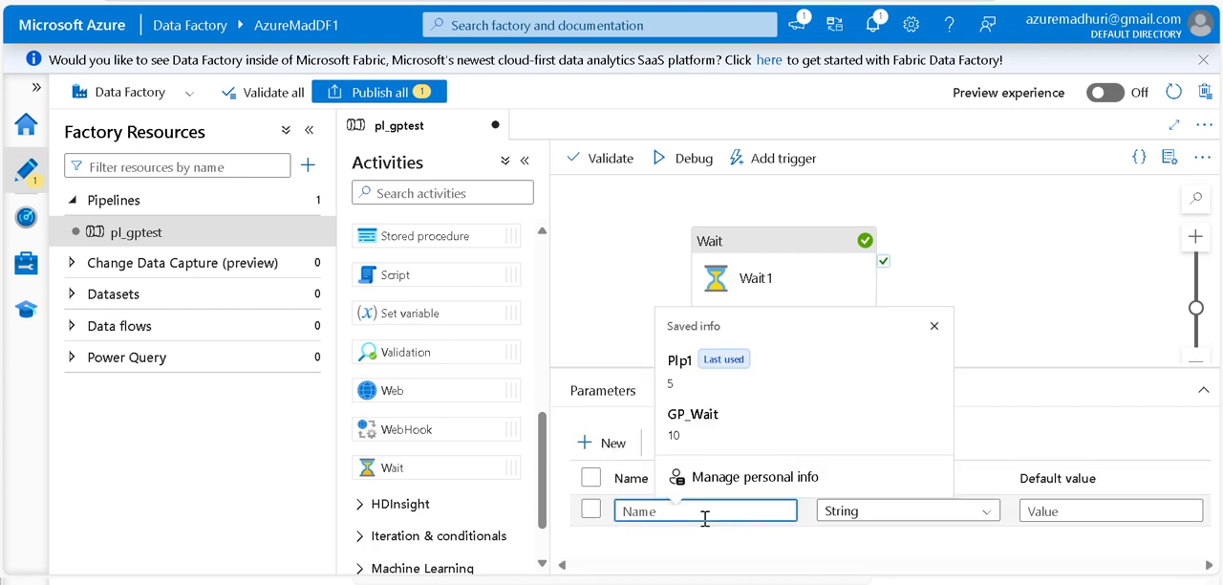
type("plVar2")
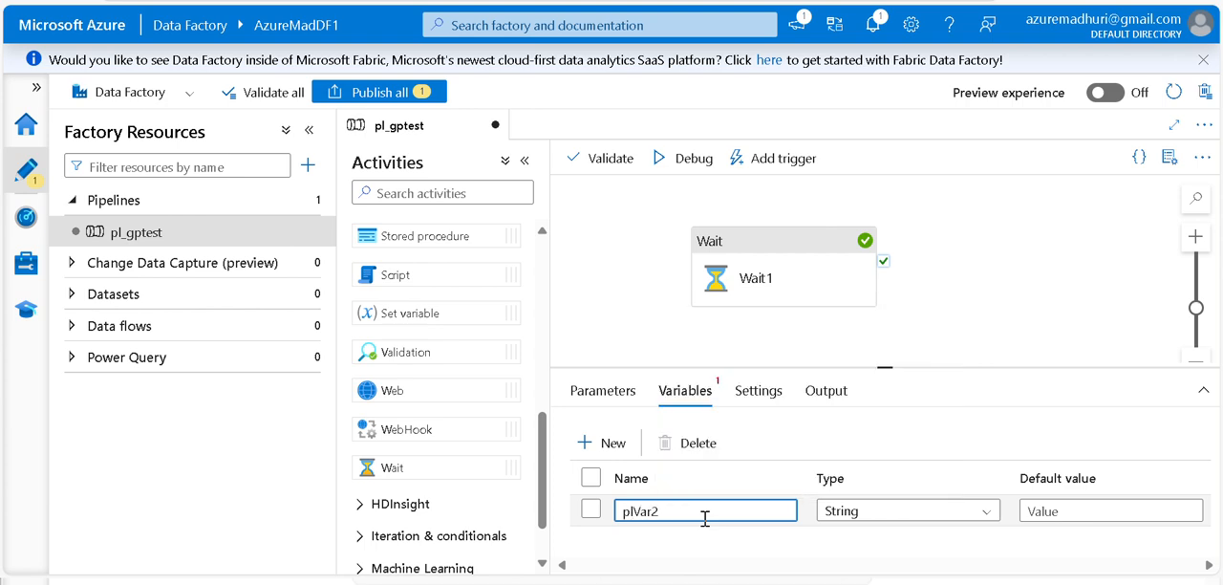
left_click(855, 516)
type("int")
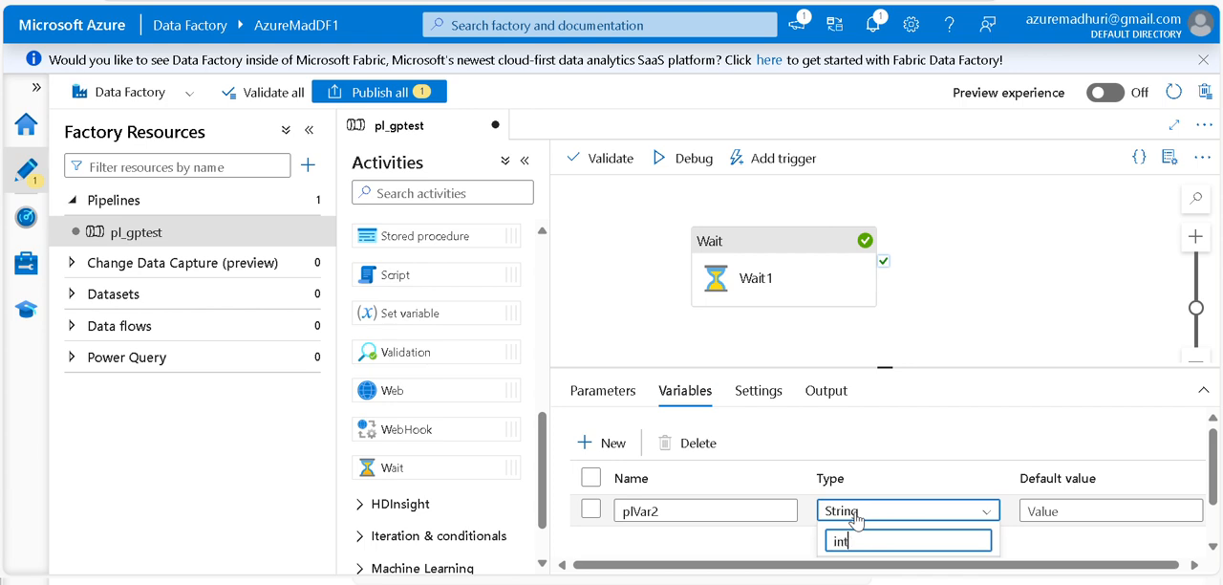
left_click(1214, 494)
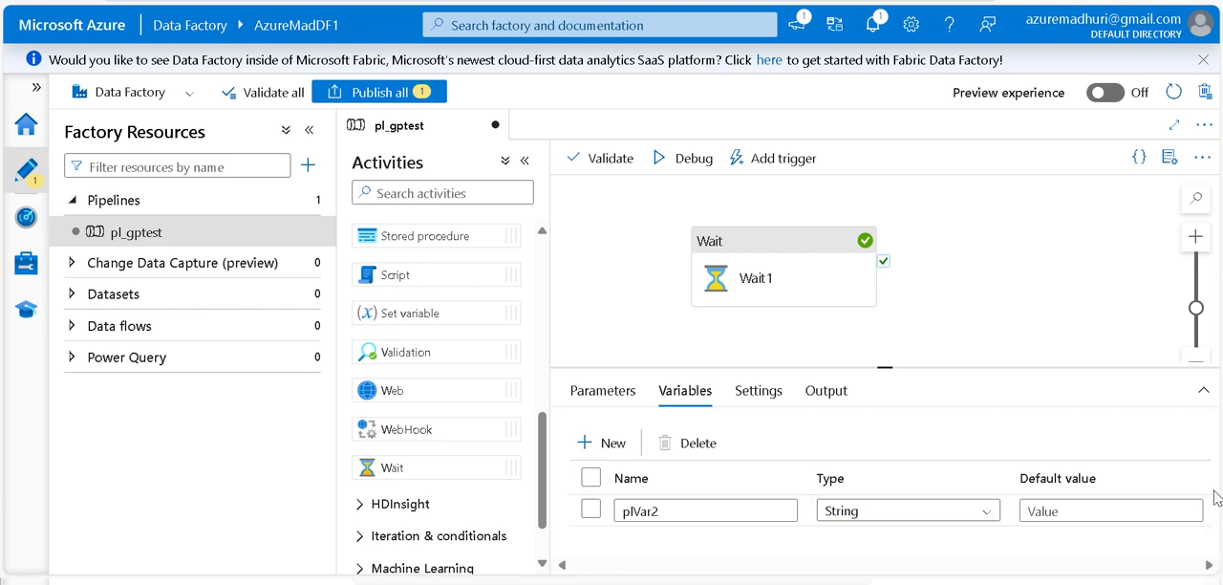
left_click(967, 510)
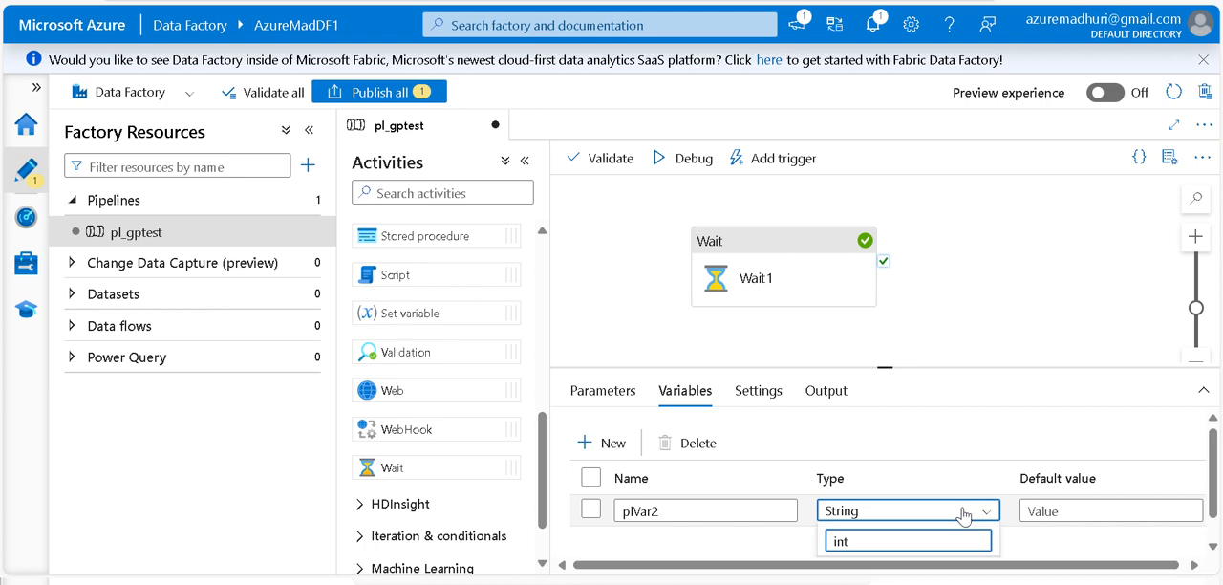
left_click(1216, 507)
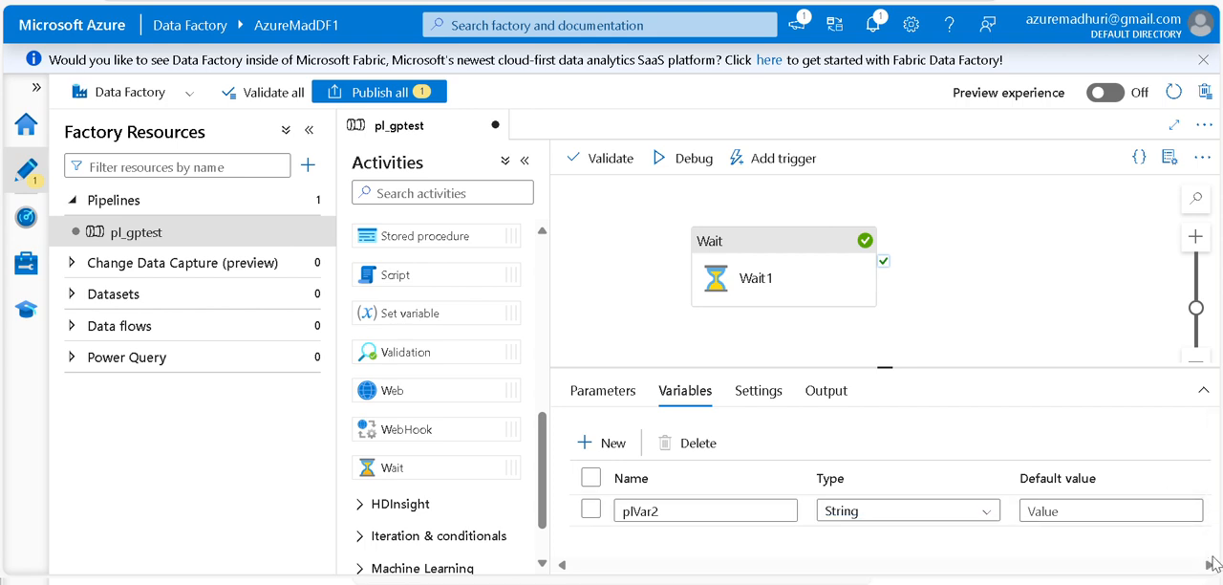
Set the plVar2 variable's type to Integer and its default value to 10
left_click_drag(872, 371, 873, 237)
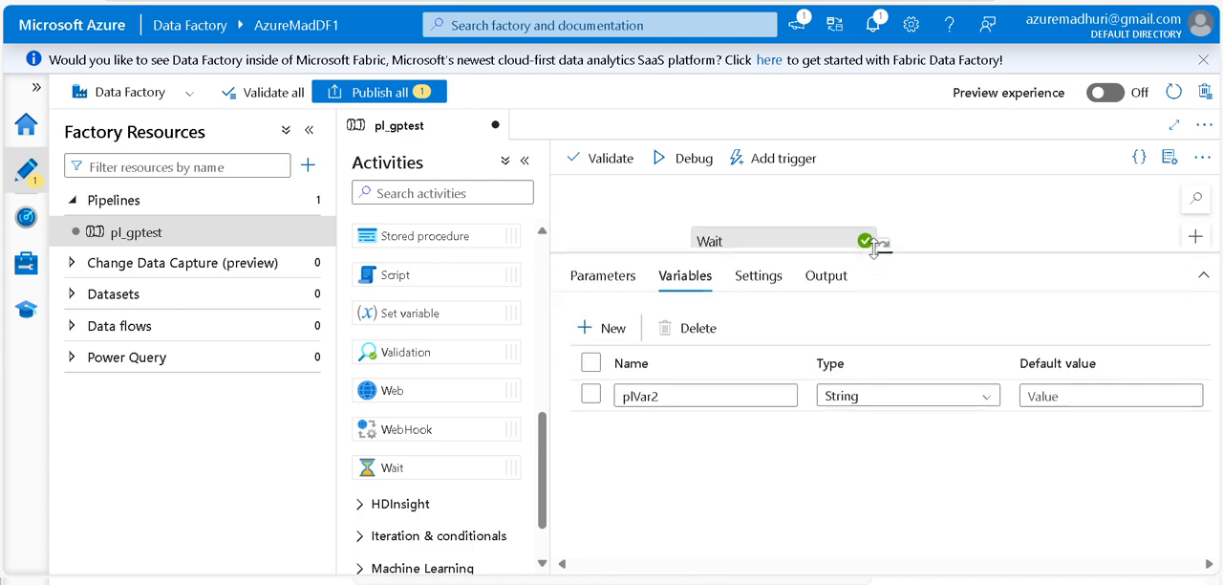
left_click(874, 379)
left_click(868, 439)
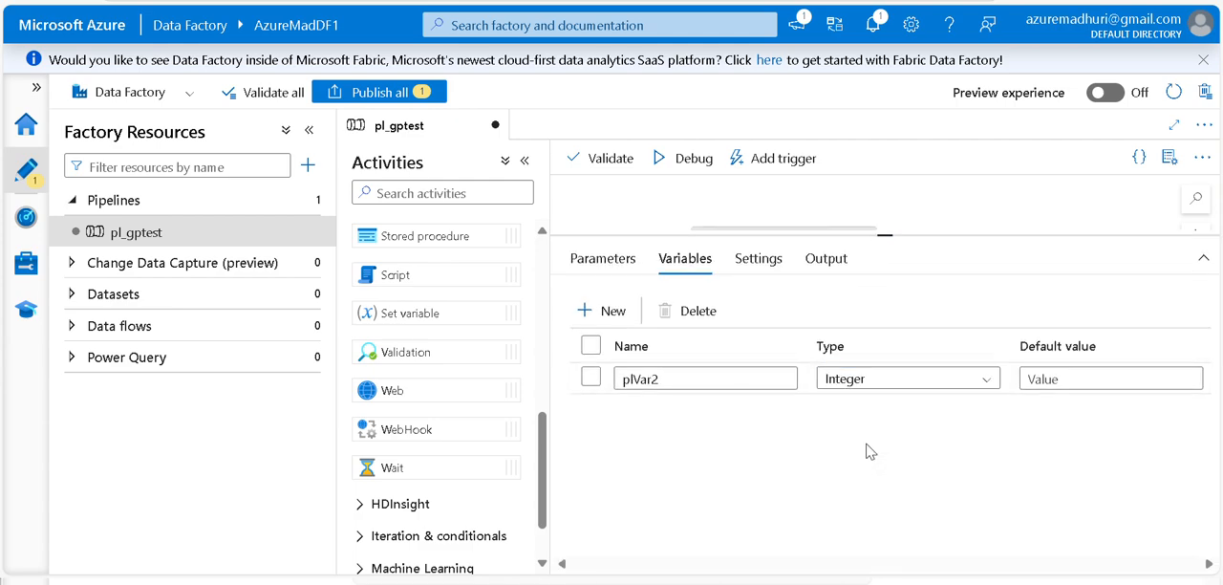
left_click(1069, 379)
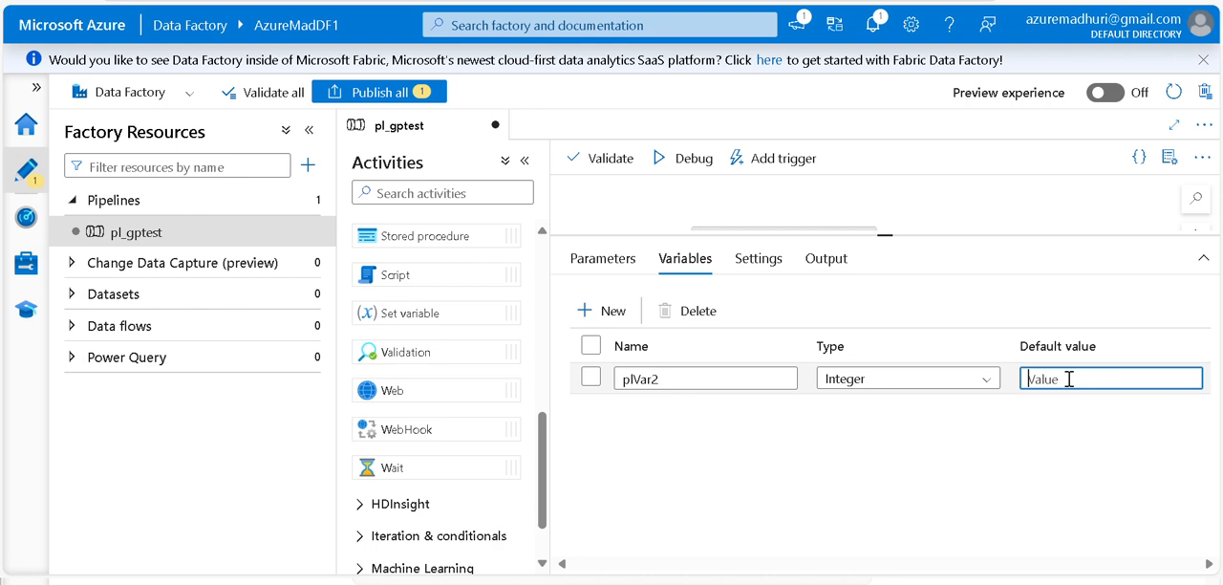
key("BackSpace")
type("10")
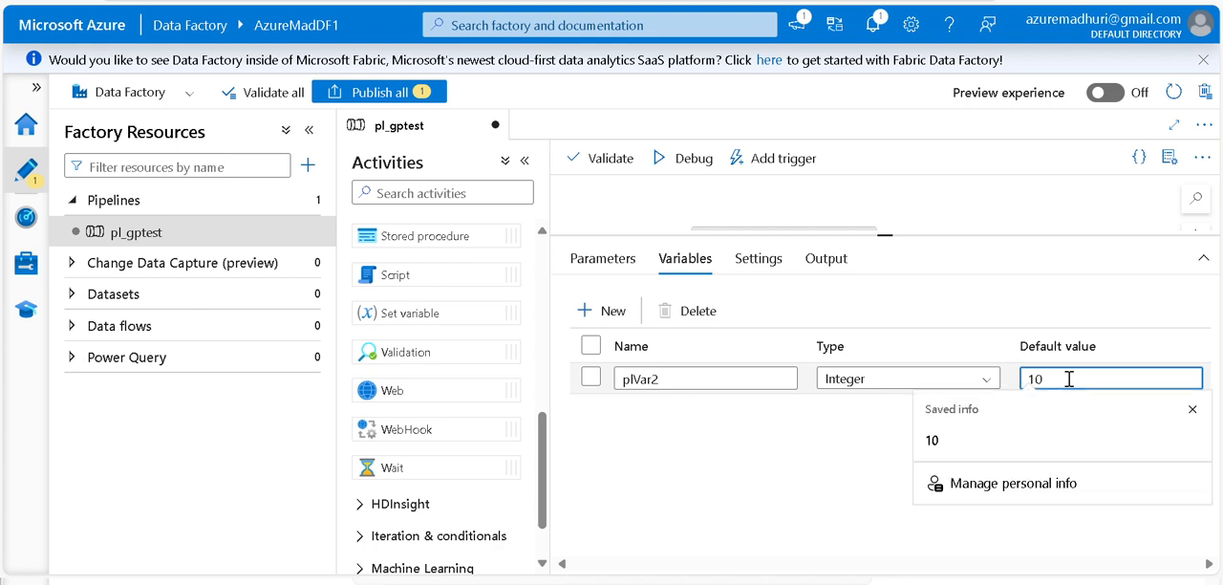
left_click(1004, 224)
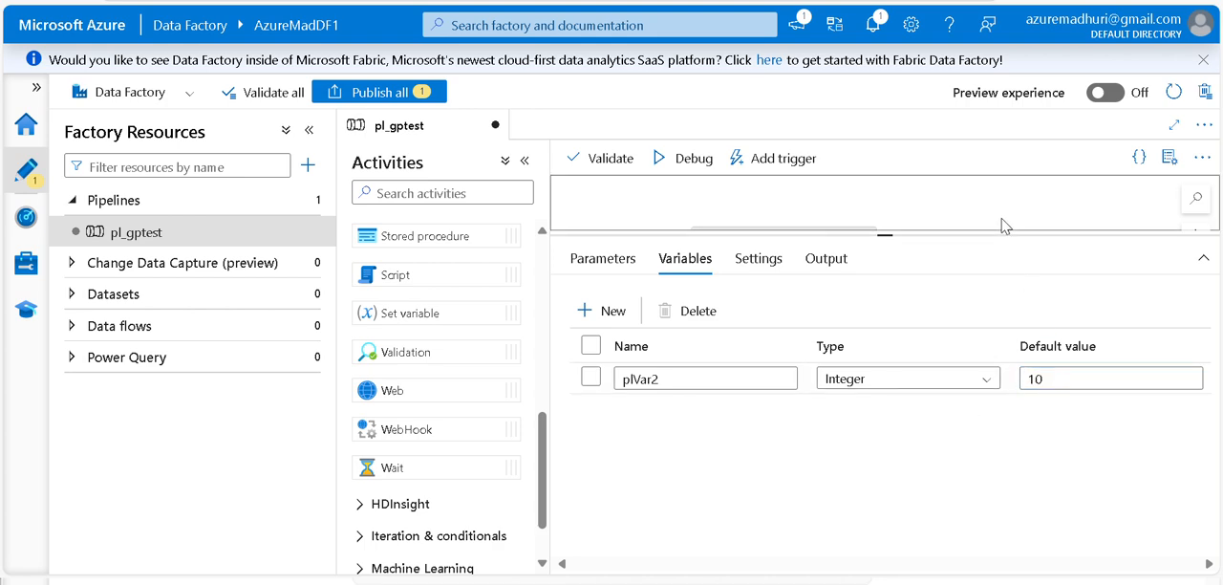
left_click_drag(881, 235, 884, 442)
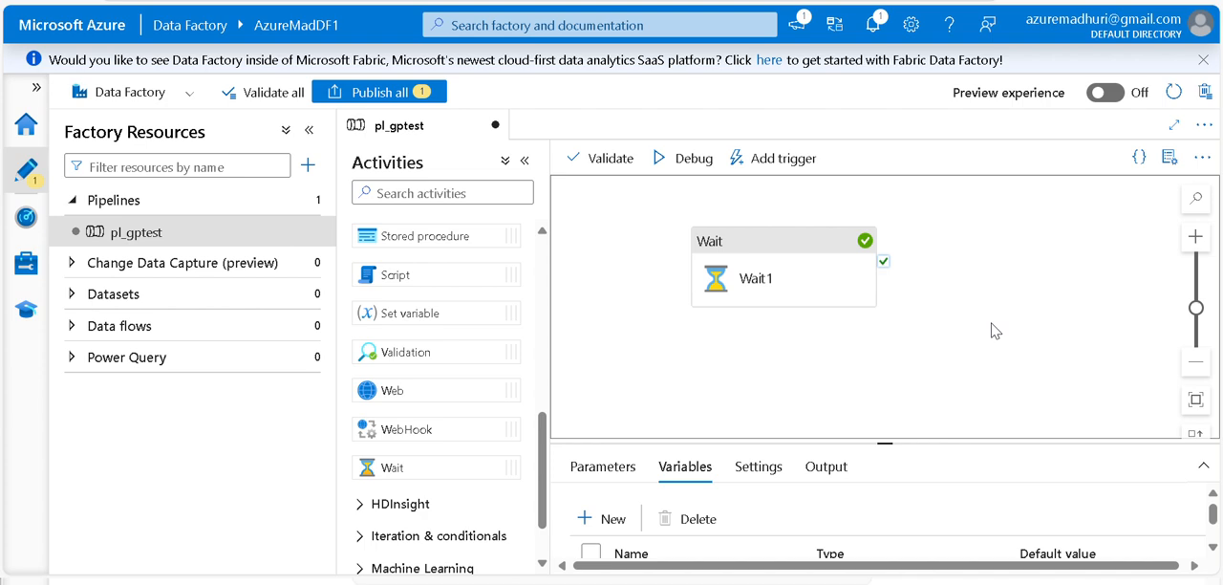
left_click(816, 264)
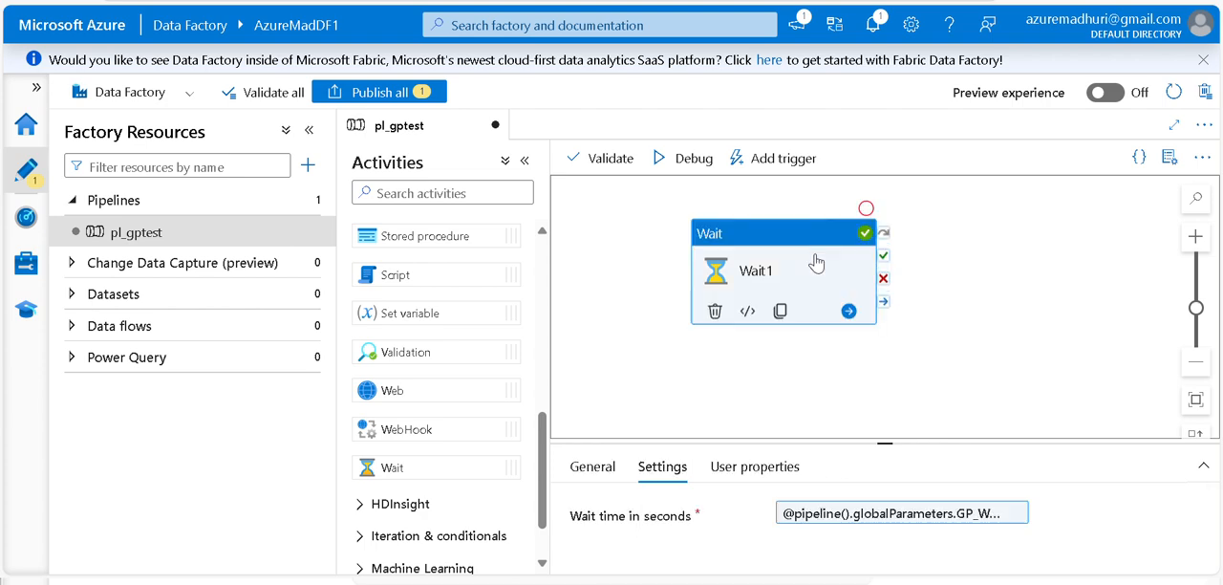
left_click(891, 514)
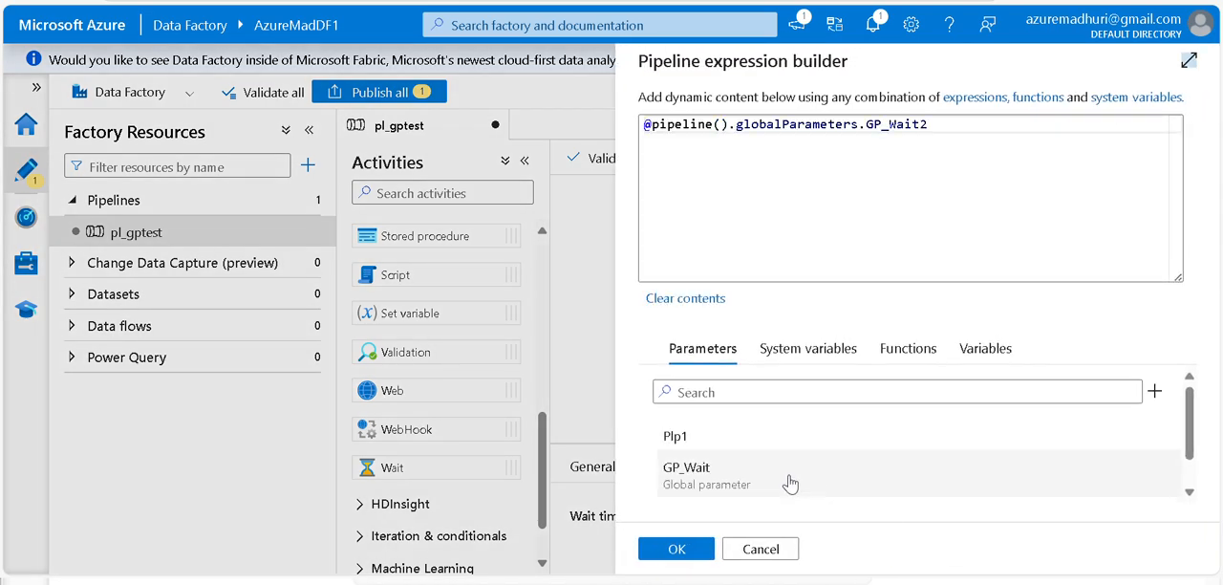
left_click(1011, 352)
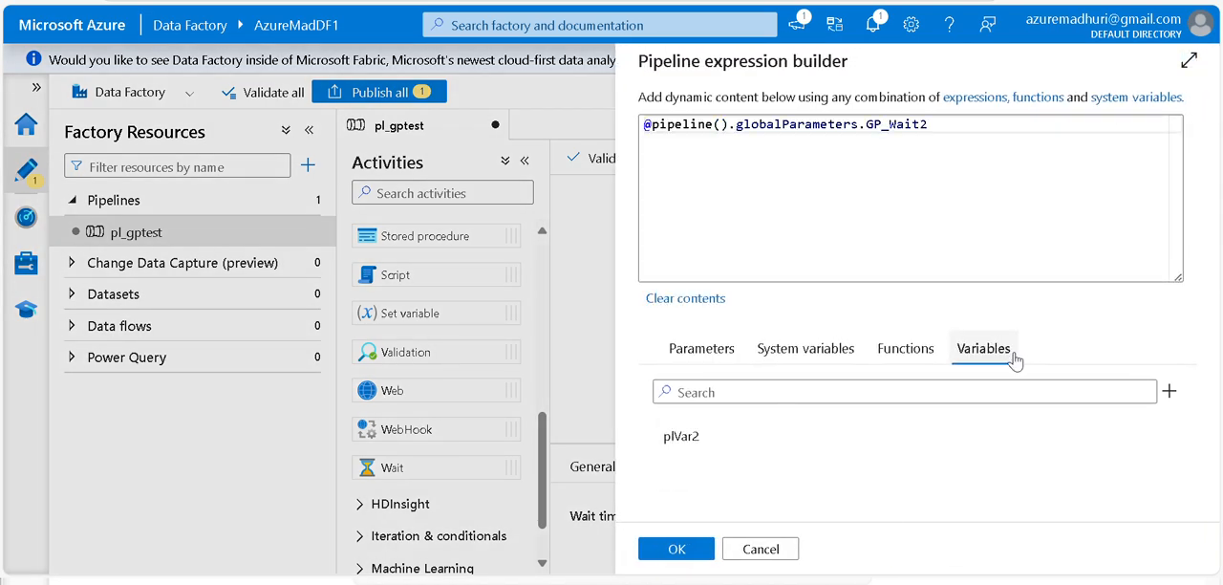
left_click(679, 444)
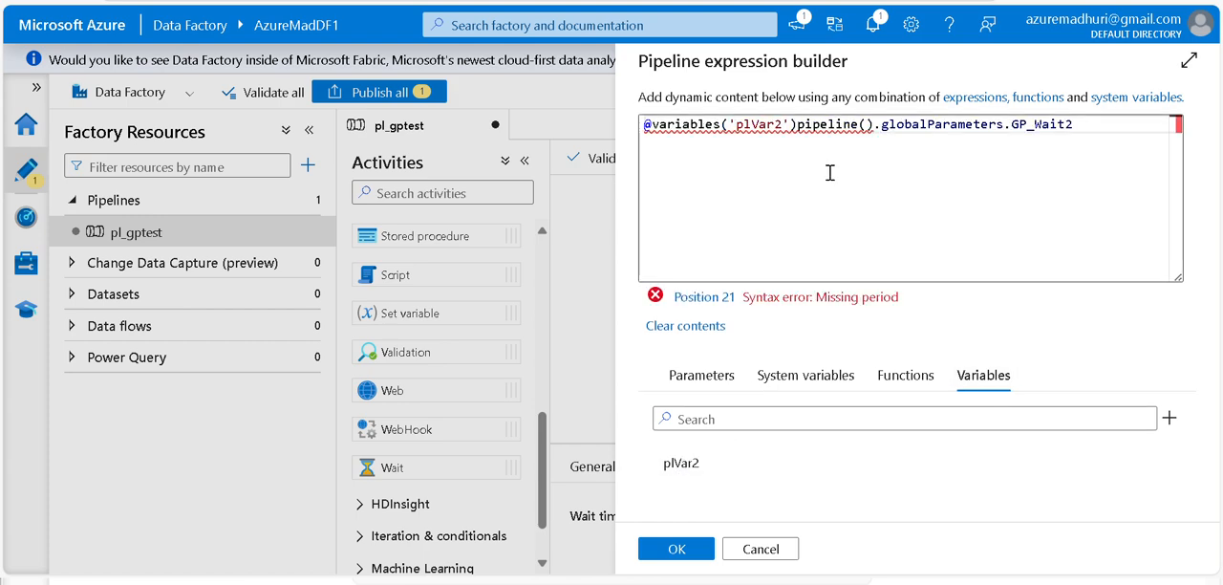
key("ctrl+a")
key("BackSpace")
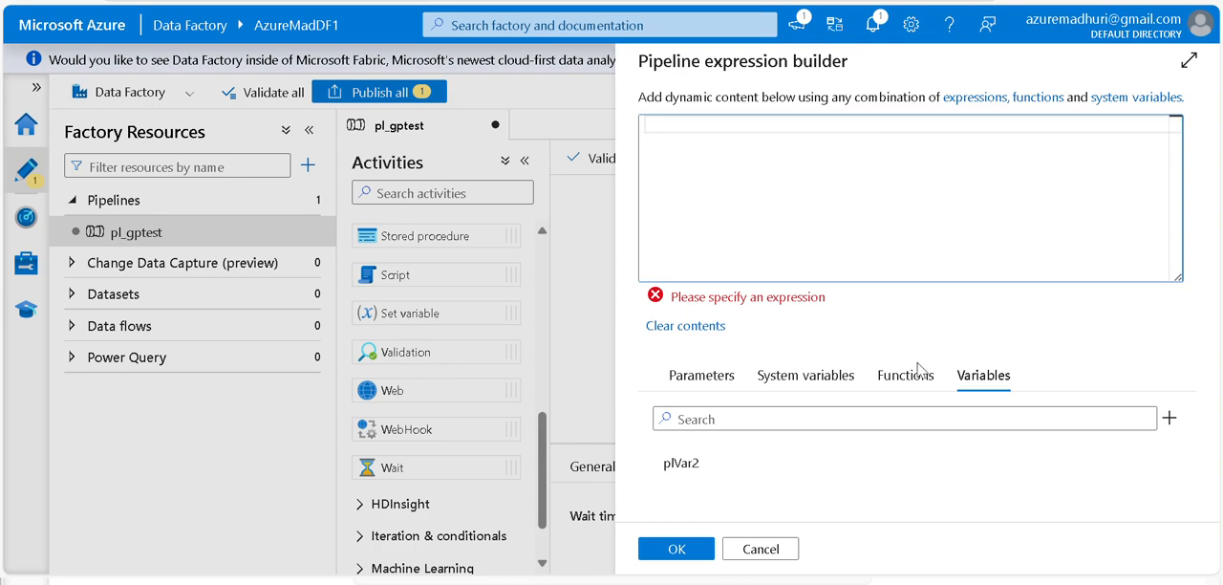
left_click(698, 472)
left_click(684, 550)
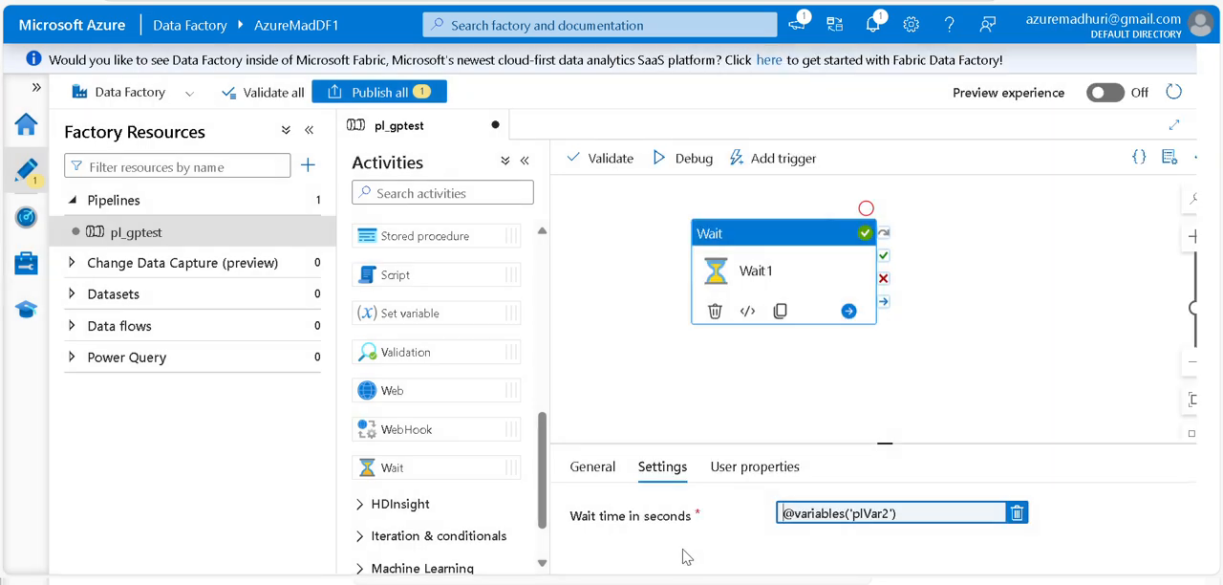
Review the name, type and default value of the pipeline's parameter and variable
left_click(968, 281)
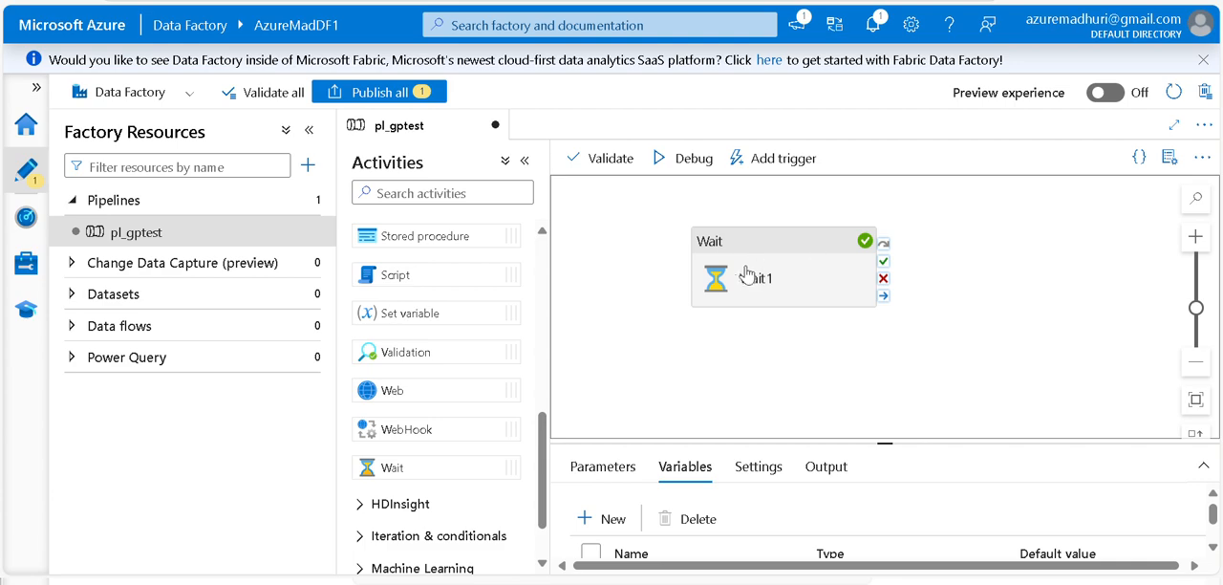
left_click_drag(738, 440, 738, 333)
left_click(586, 363)
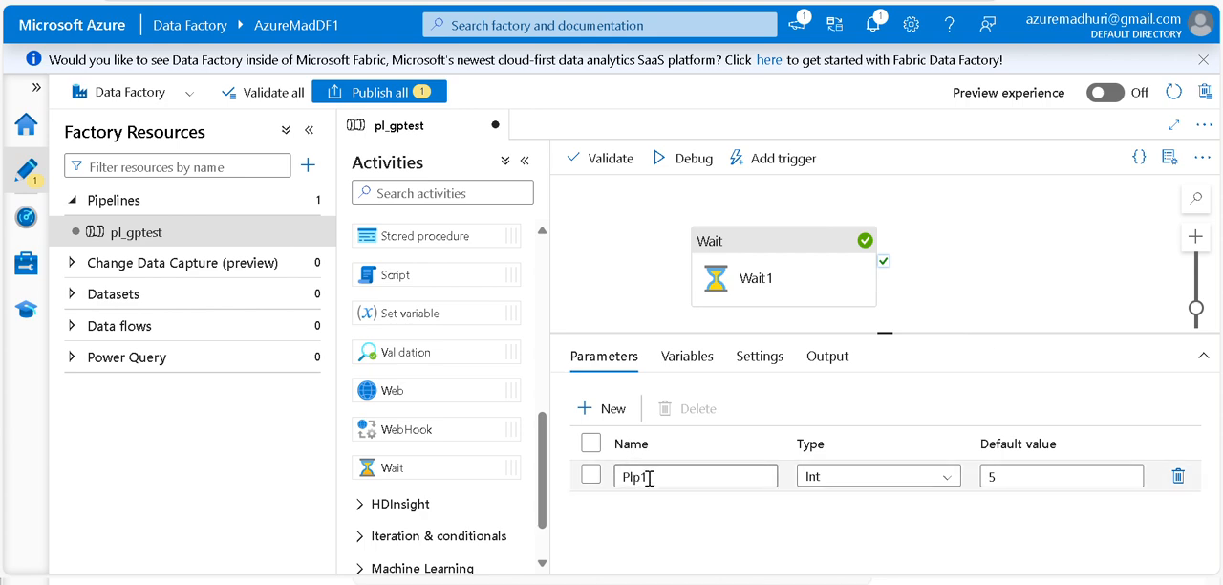
left_click(997, 477)
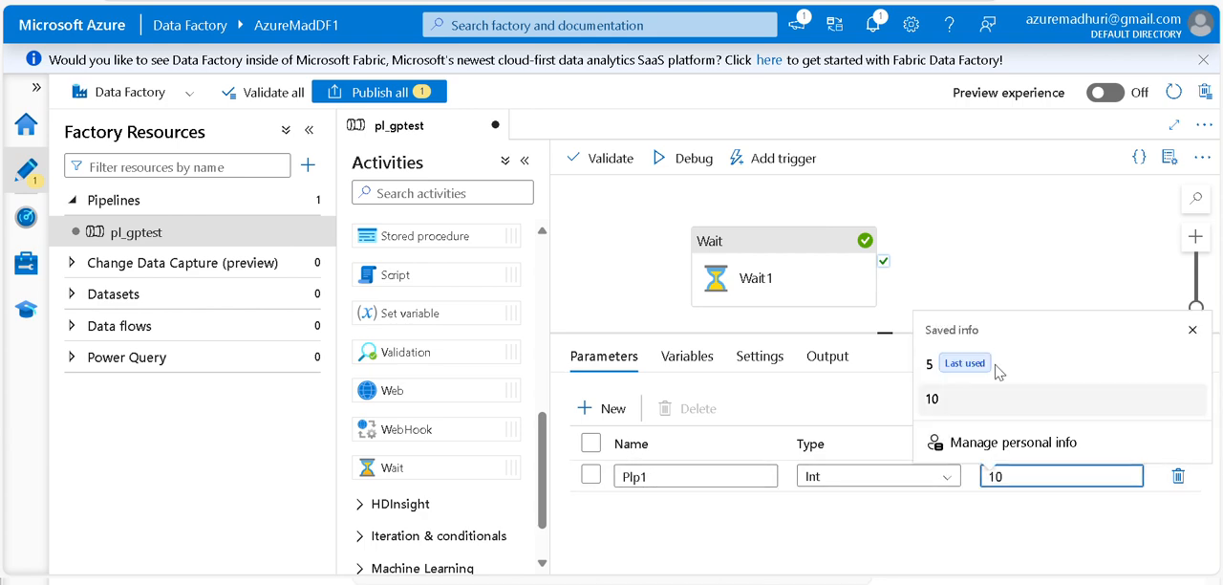
left_click(997, 246)
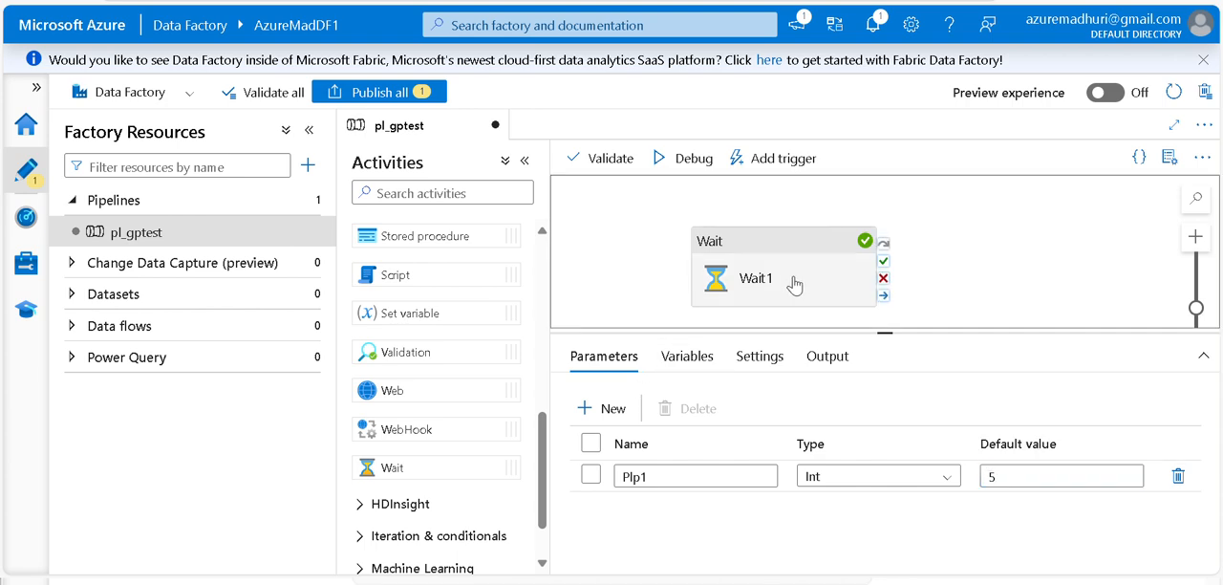
left_click(709, 359)
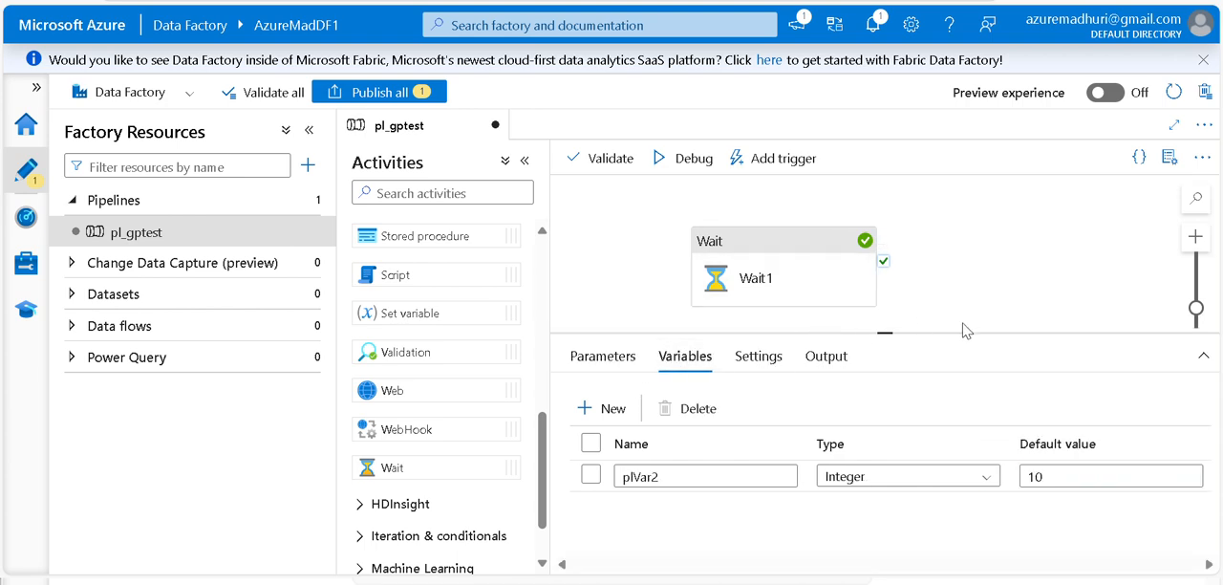
Start a debug run of the pipeline, keeping the default value for Plp1
left_click_drag(964, 333, 939, 414)
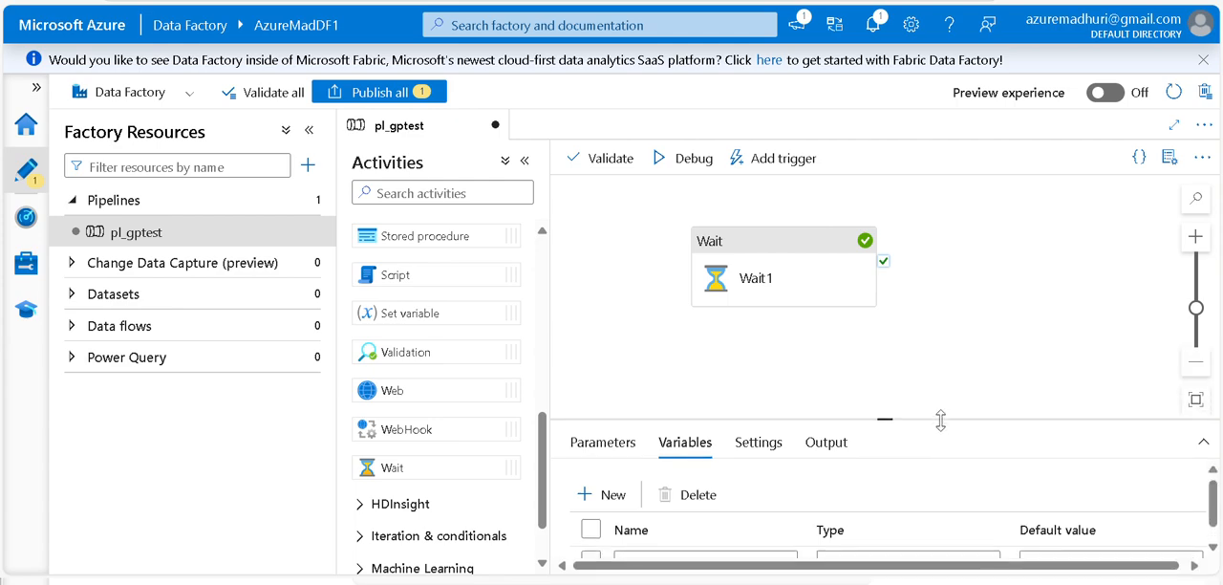
left_click(692, 161)
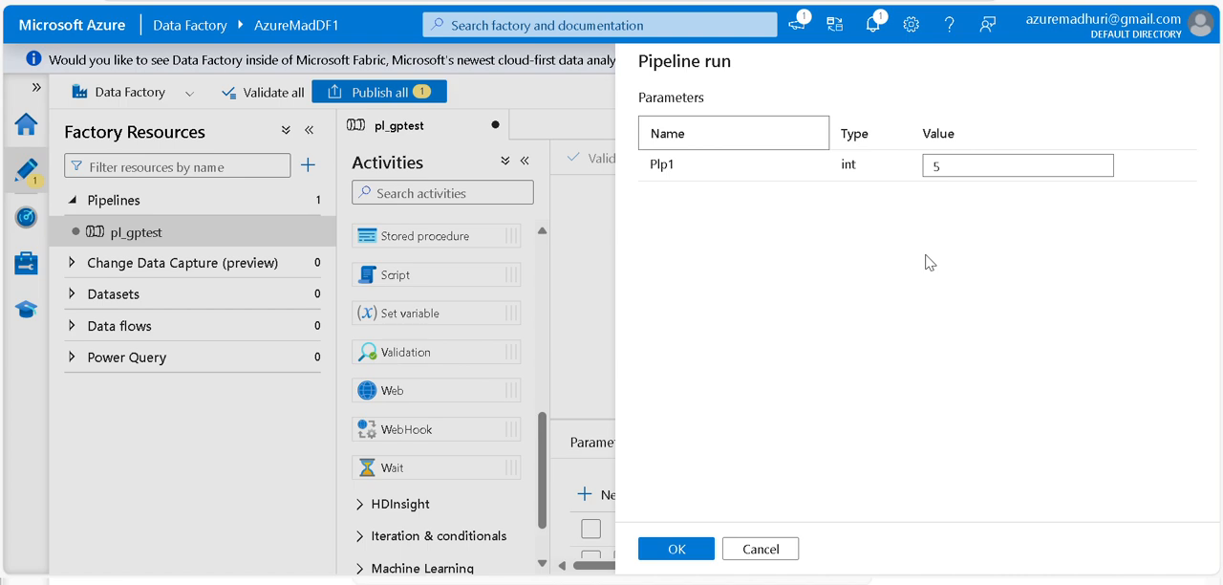
left_click(697, 550)
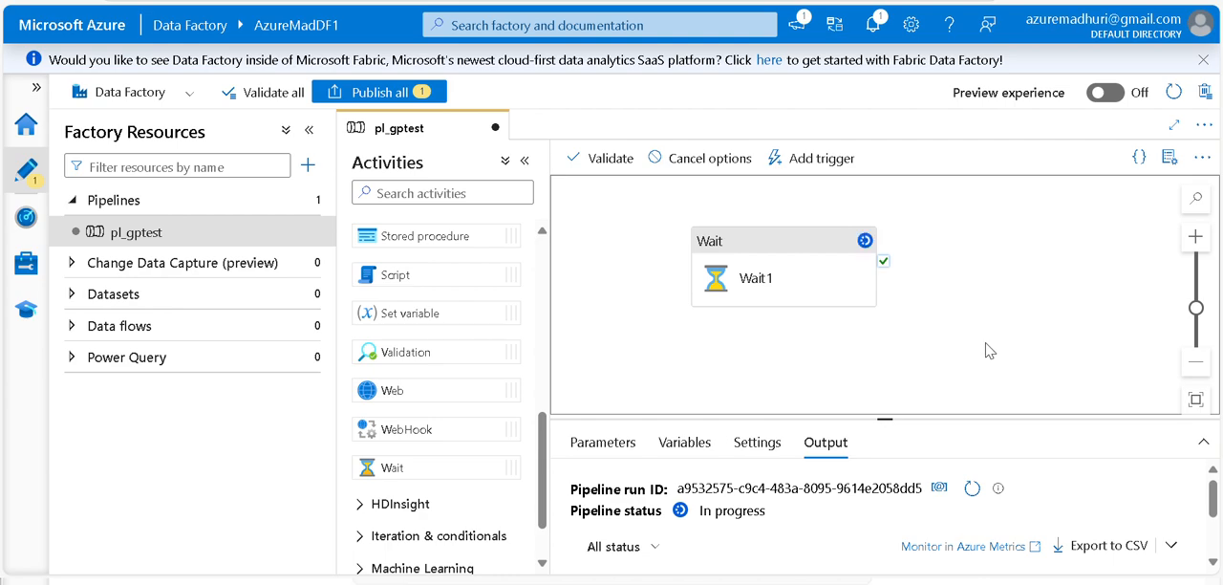
Refresh the debug run's output and check the Wait activity's status and duration
left_click_drag(881, 417, 914, 260)
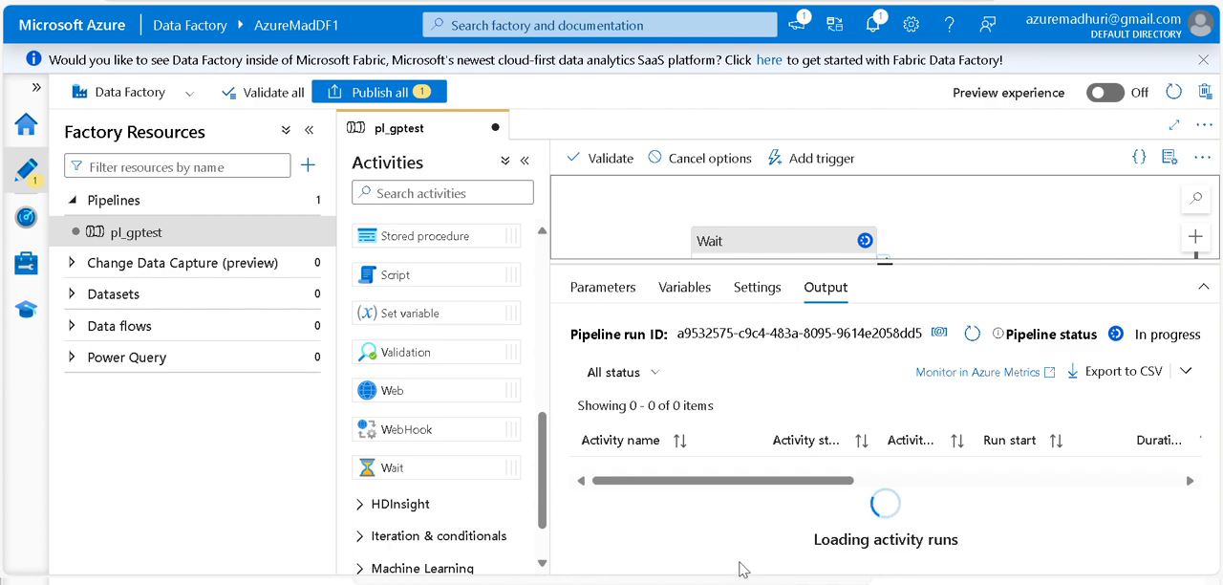
left_click_drag(801, 558, 826, 559)
left_click(973, 337)
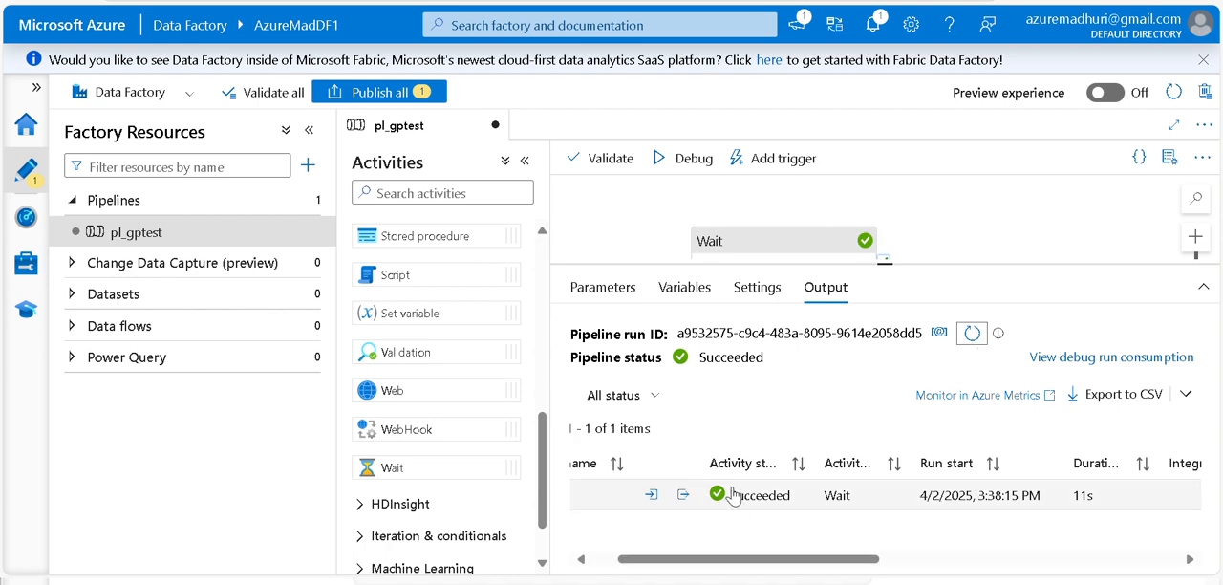
left_click_drag(925, 264, 910, 508)
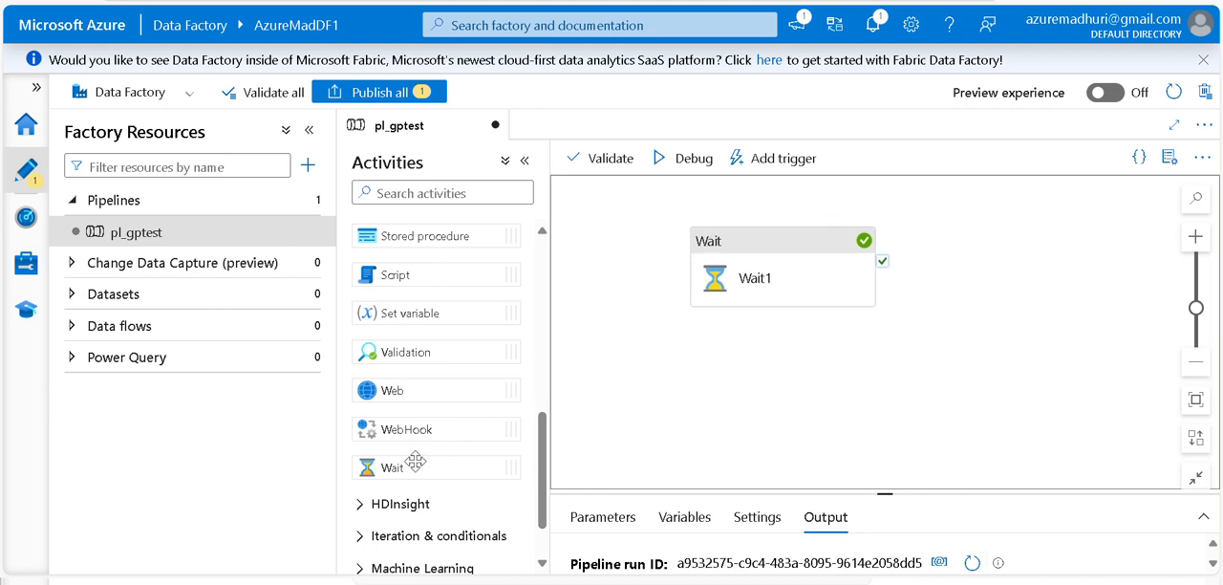
left_click_drag(415, 463, 1011, 264)
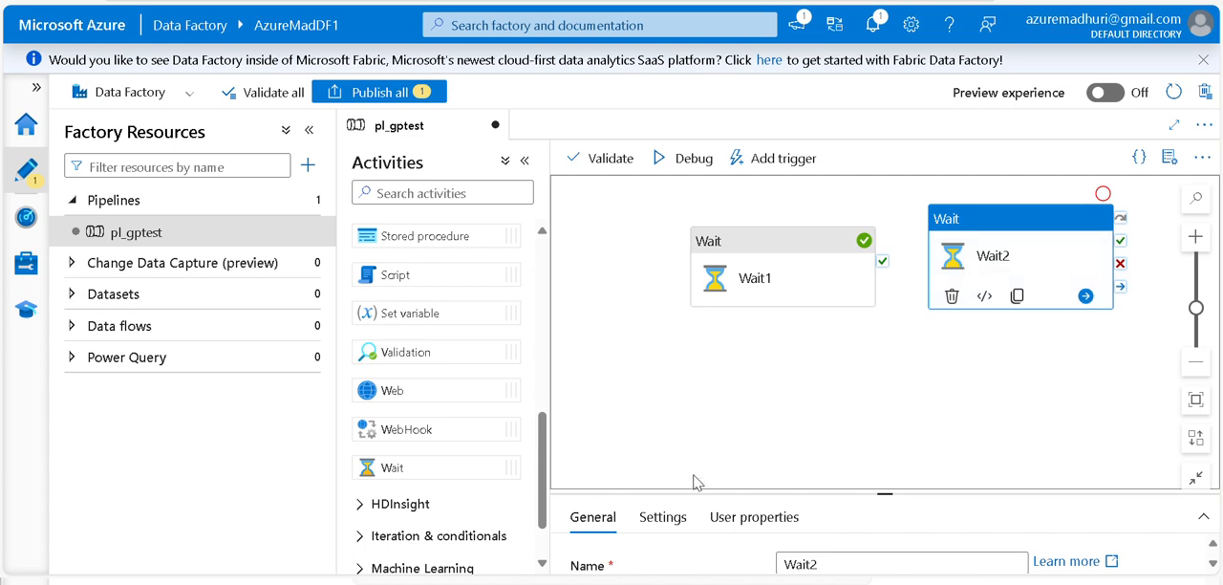
left_click_drag(695, 489, 659, 350)
left_click(662, 373)
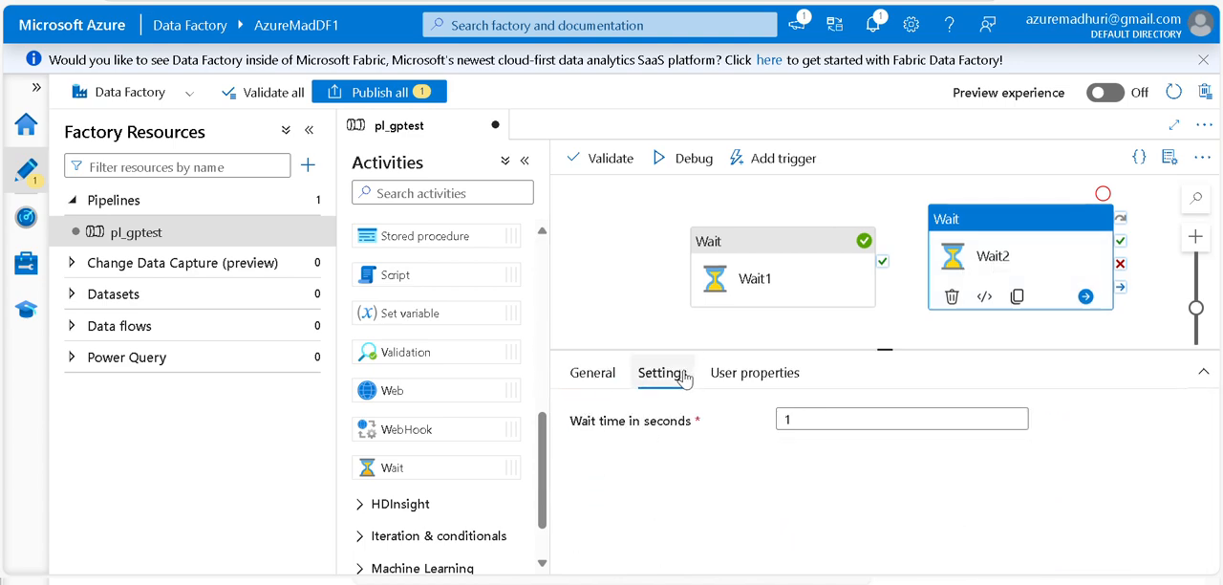
left_click(791, 418)
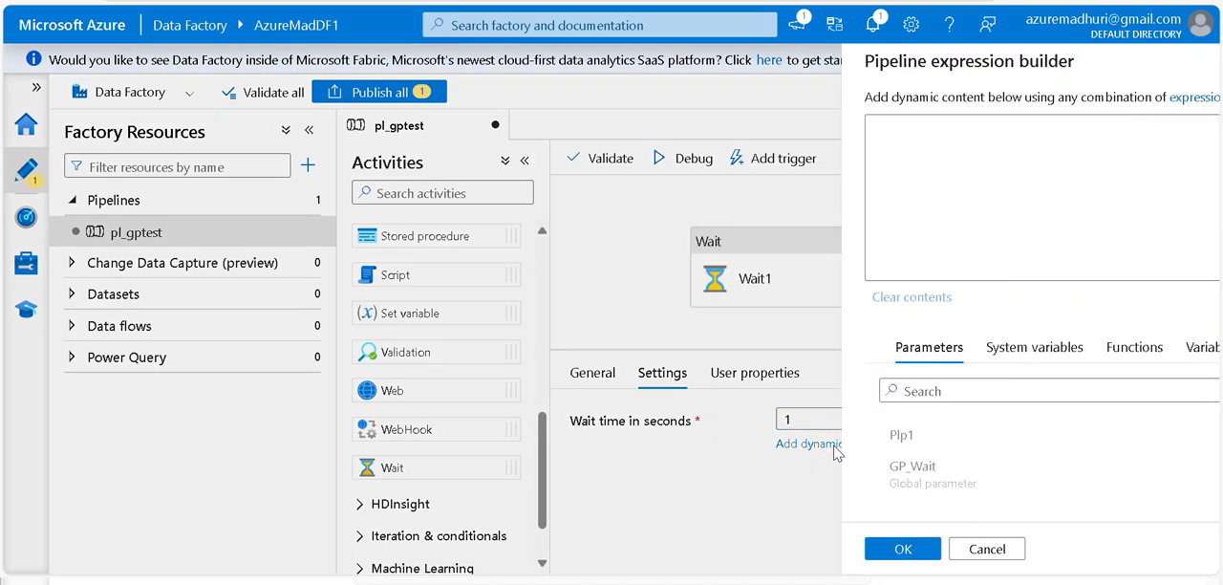
left_click(843, 447)
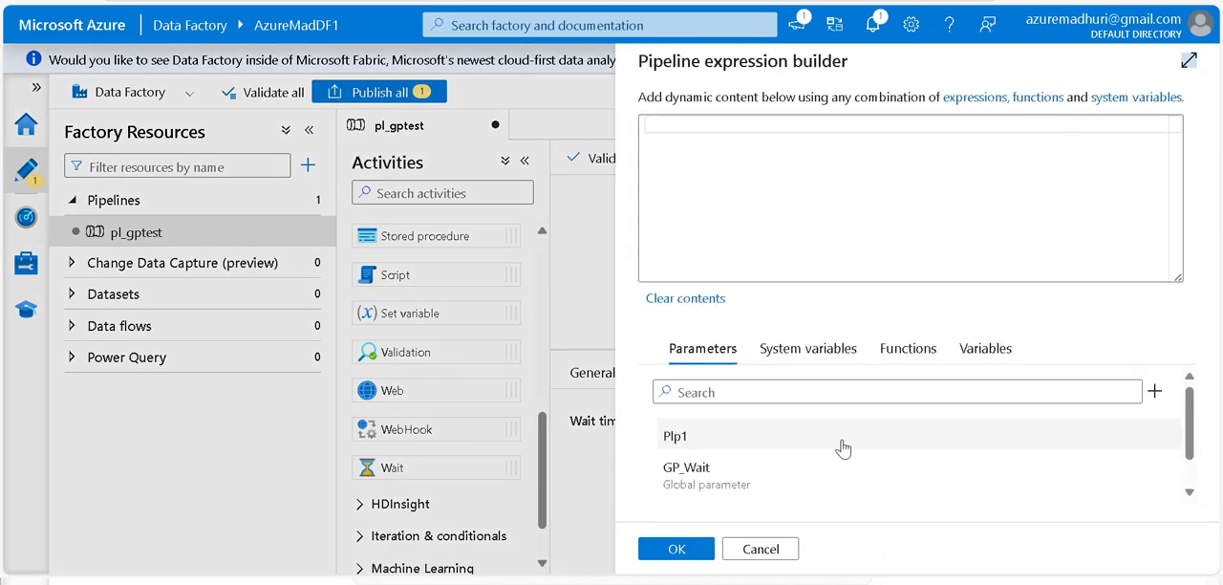
left_click(984, 350)
left_click(681, 439)
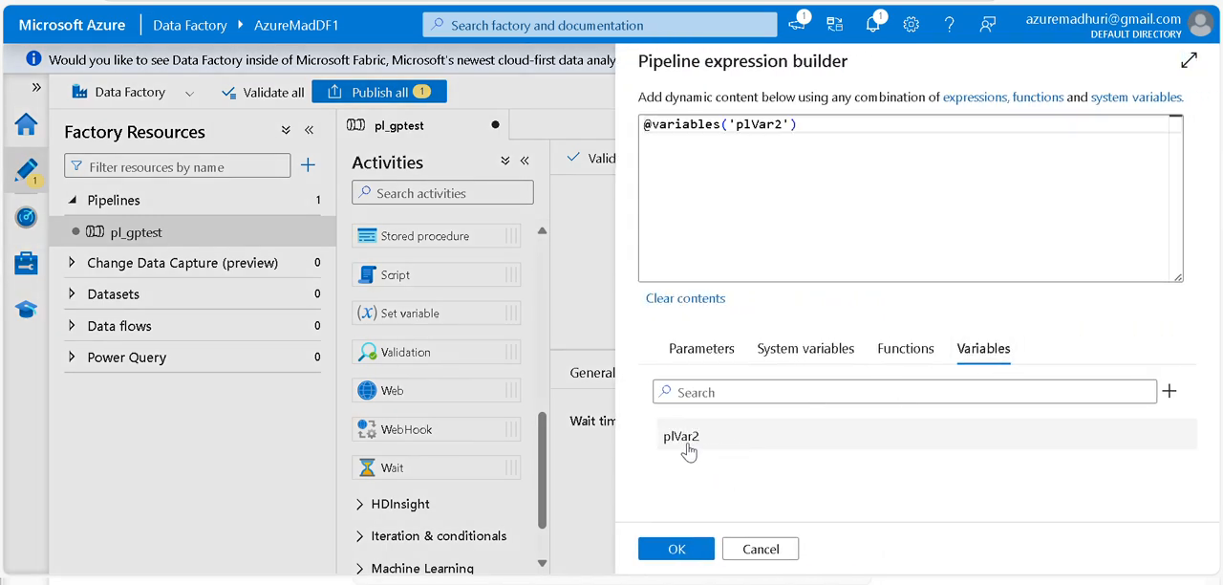
left_click(674, 549)
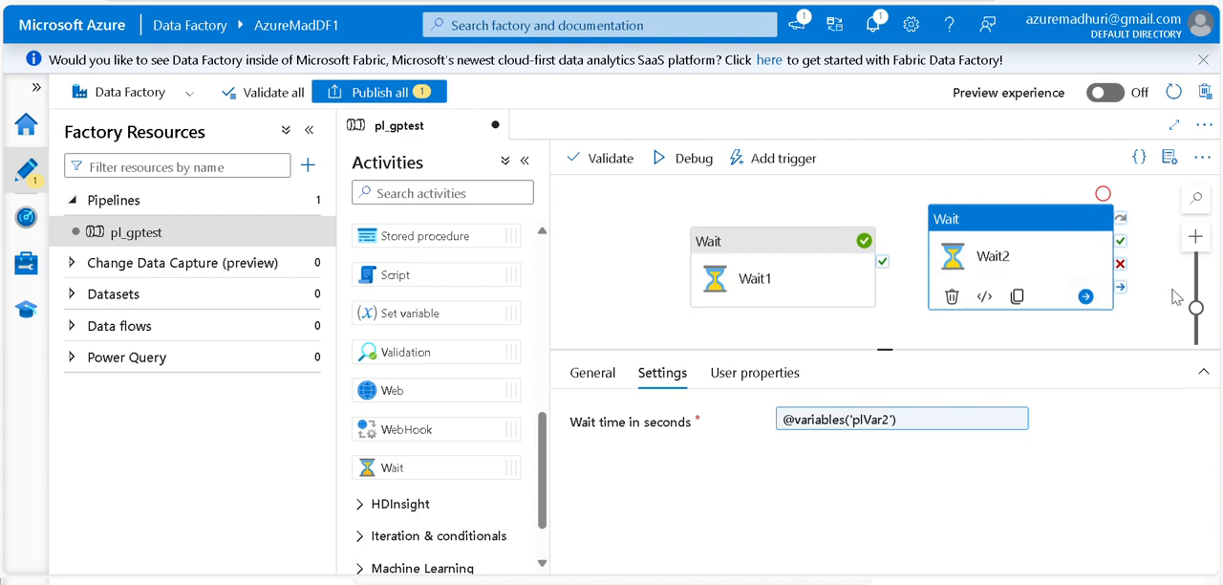
Start a debug run of the pipeline with the two unconnected Wait activities, keeping the default value for Plp1
left_click(1047, 199)
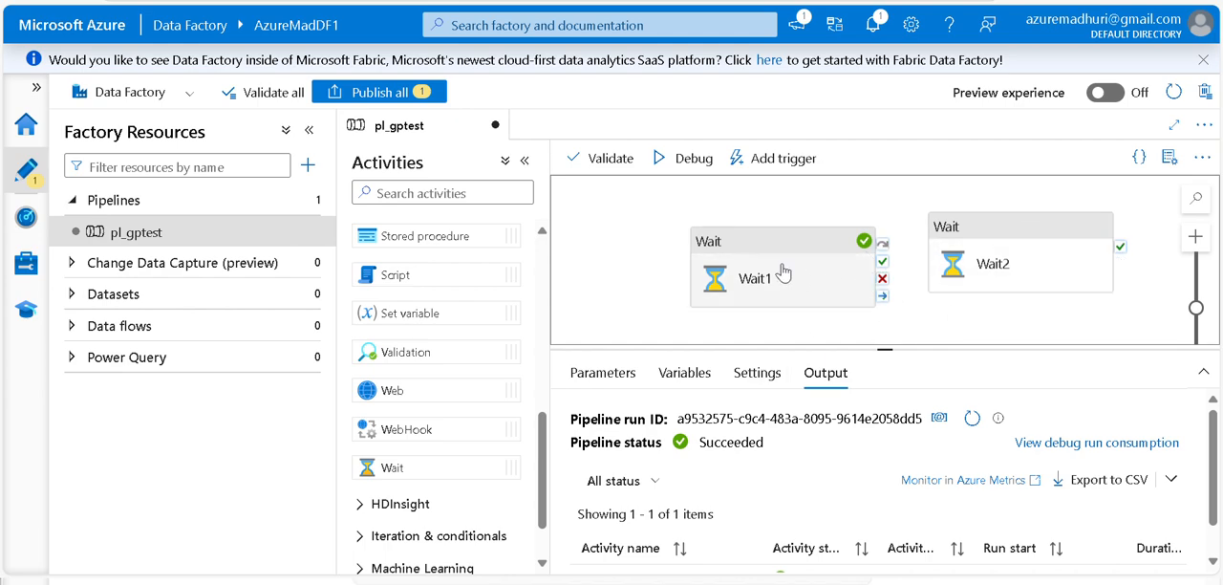
left_click(684, 160)
left_click(675, 549)
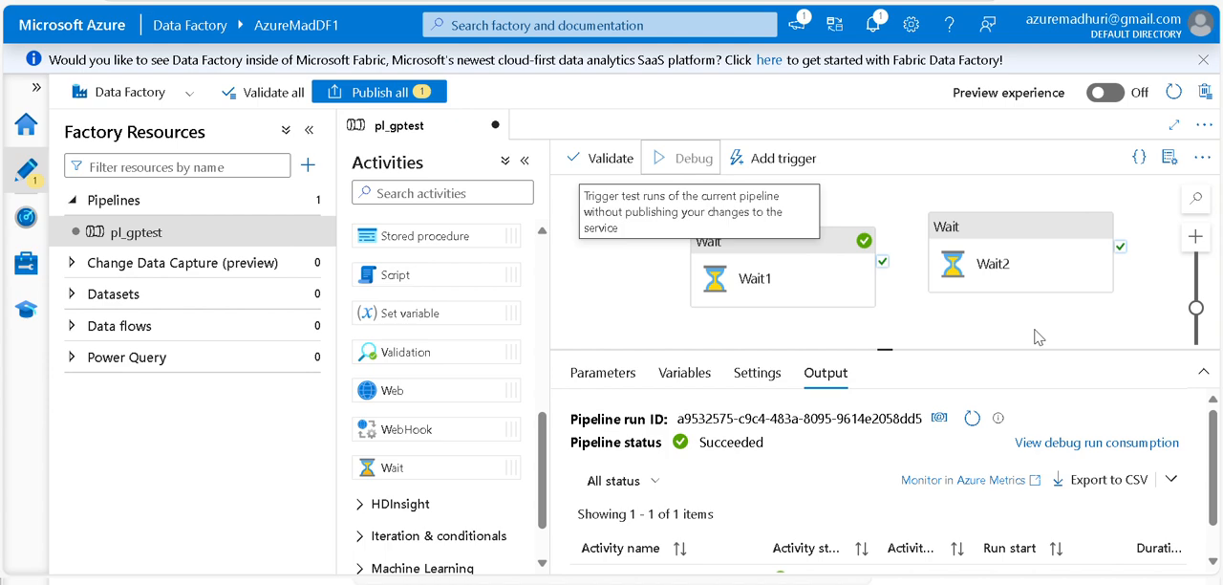
Refresh the debug run's output and check the status and duration of Wait1 and Wait2
left_click_drag(897, 349, 903, 316)
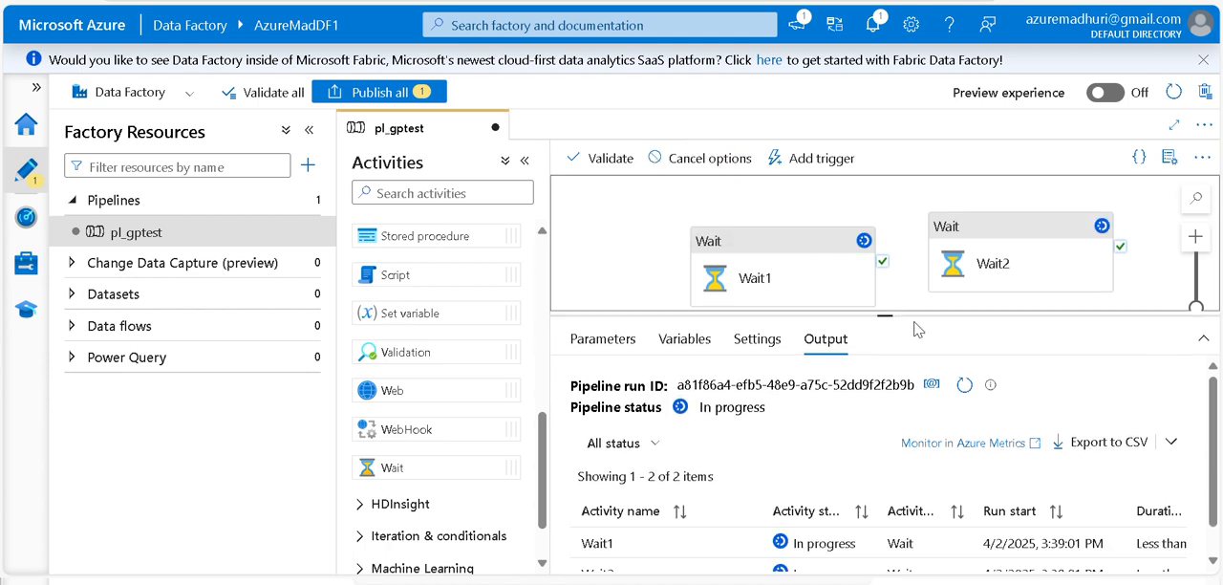
left_click_drag(1214, 399, 1215, 477)
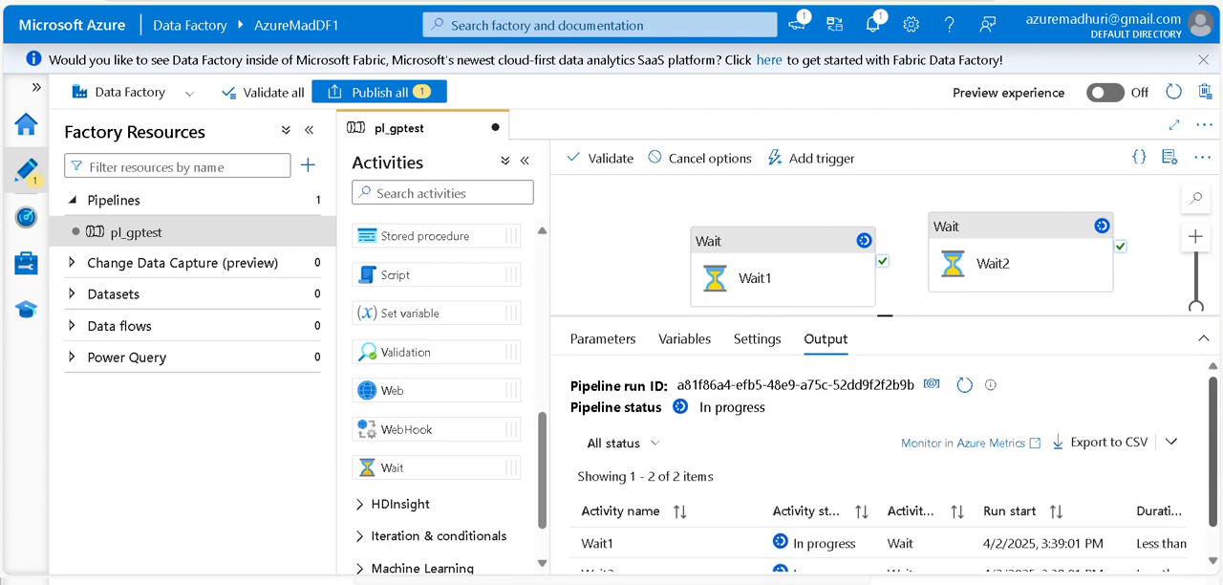
left_click(965, 388)
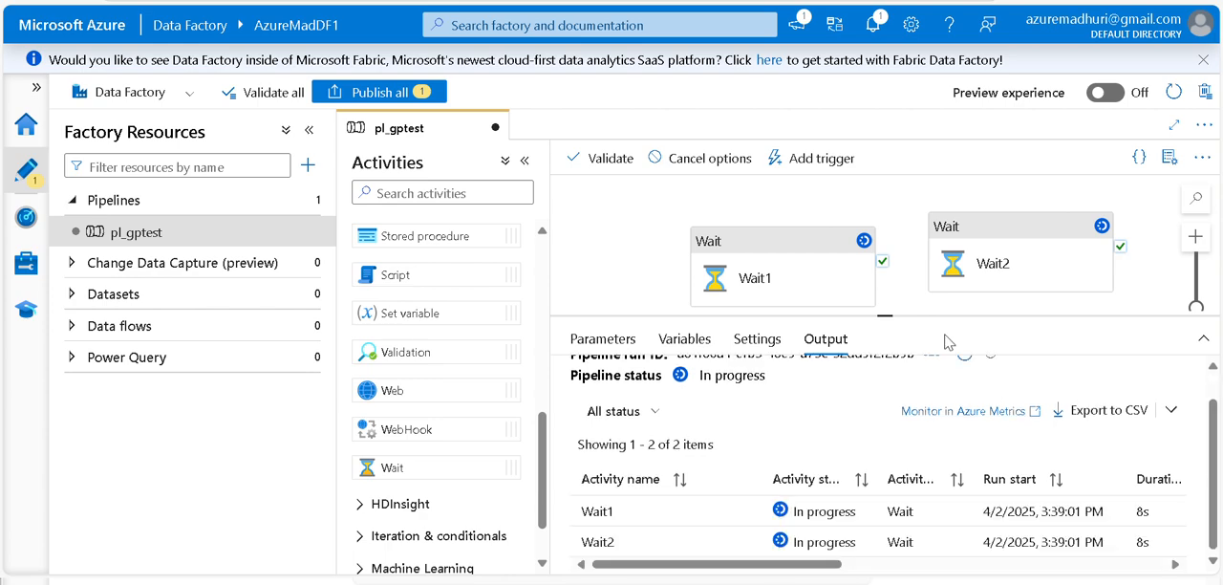
left_click_drag(1214, 457, 1106, 372)
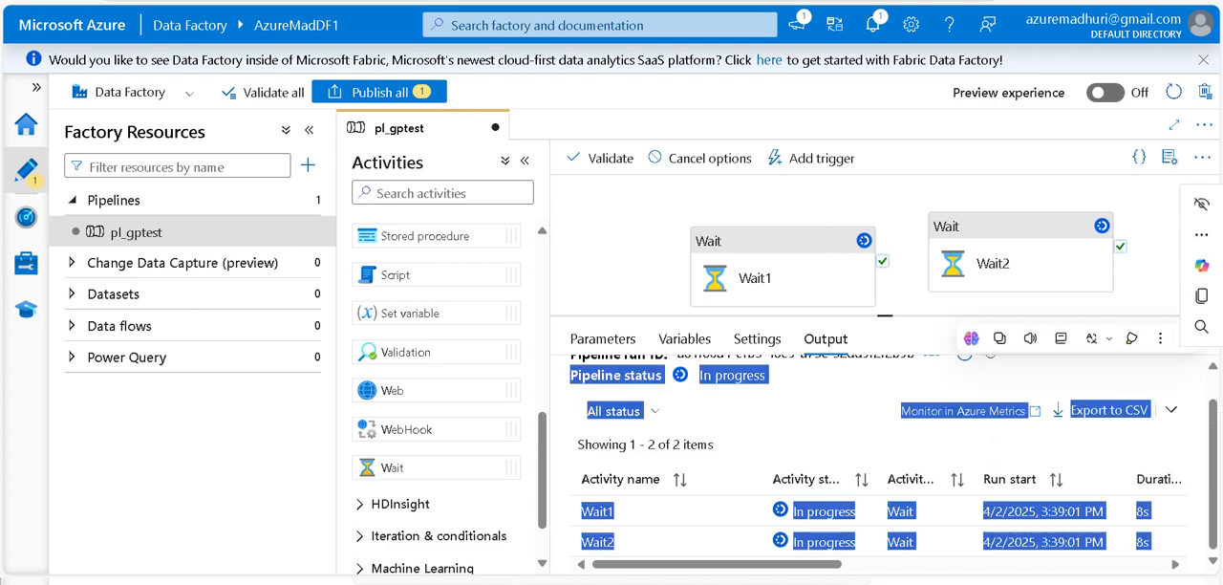
left_click_drag(1215, 432, 1213, 402)
left_click(964, 384)
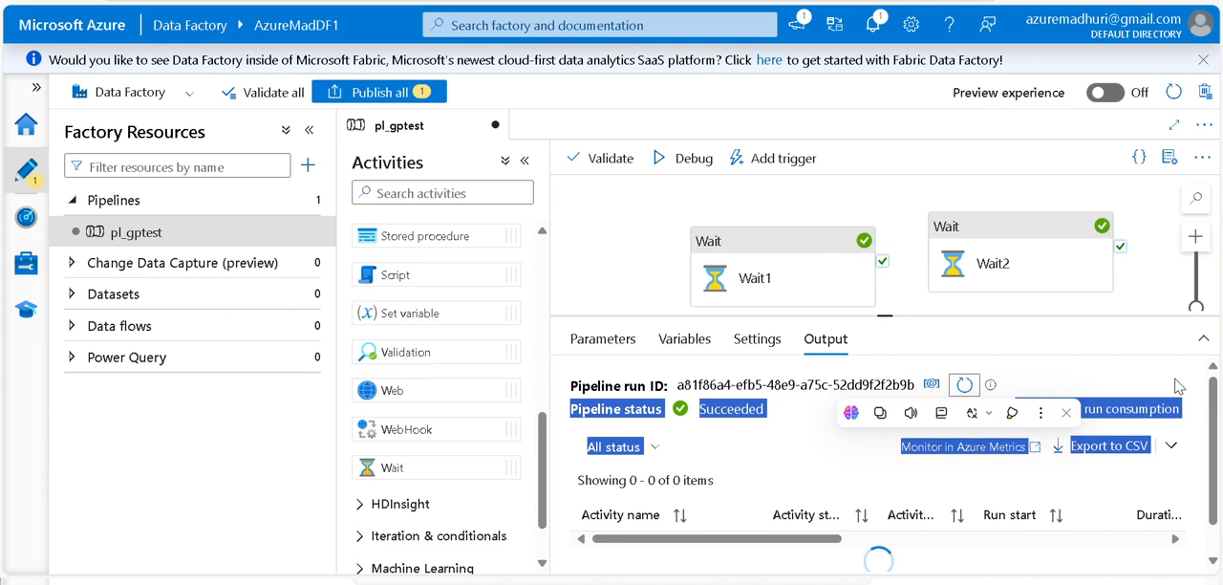
left_click_drag(1219, 411, 1216, 468)
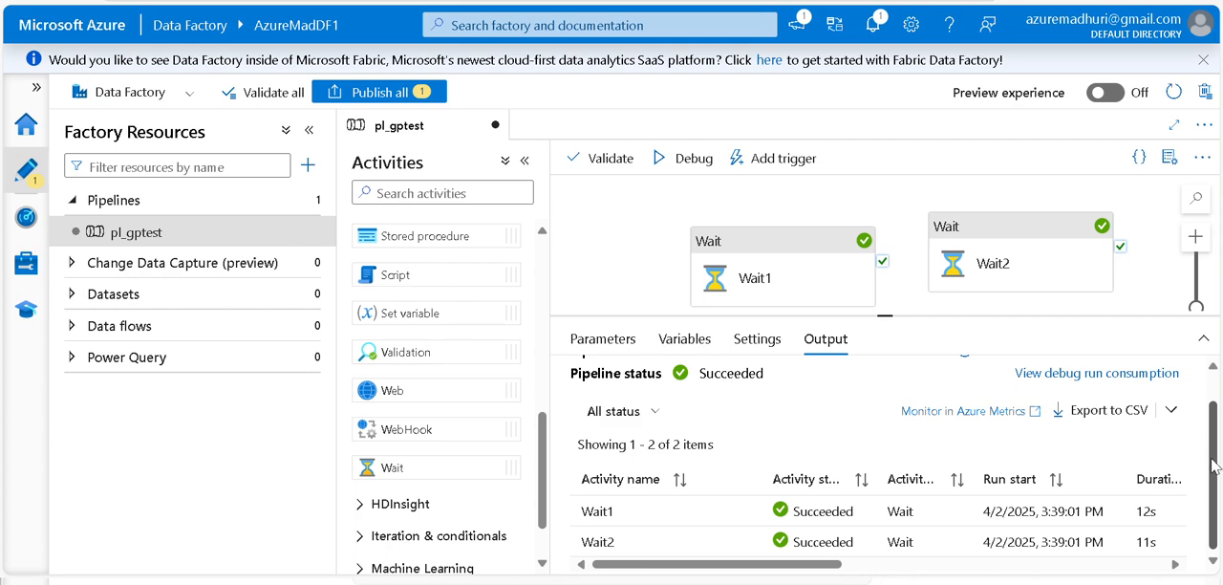
scroll(1216, 465, "up", 2)
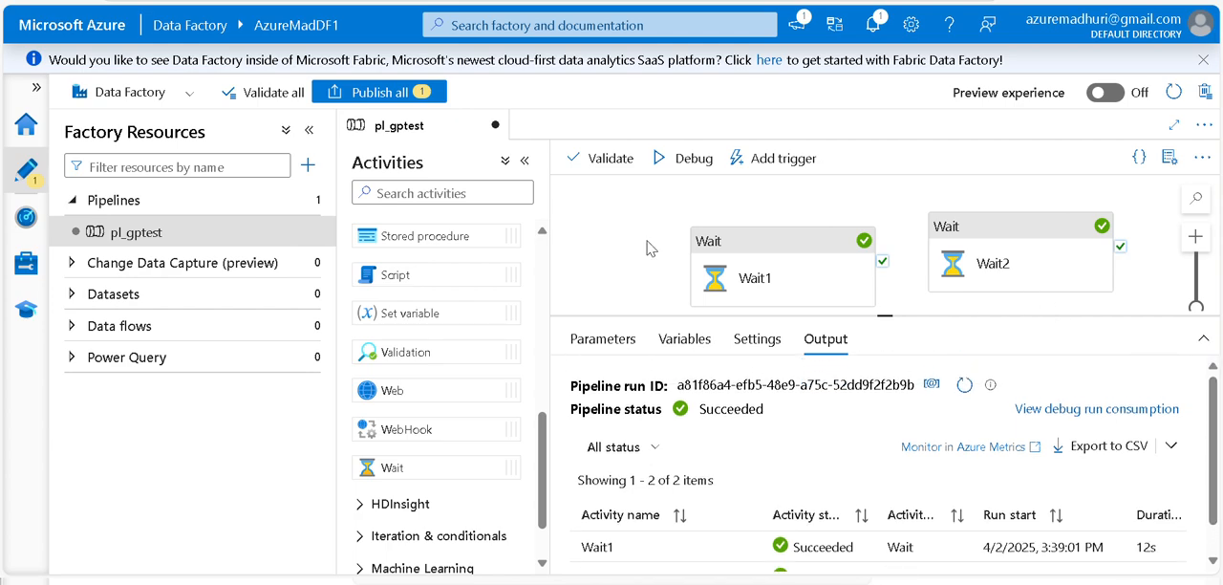
Collapse the activities list, enlarge the canvas and connect Wait1's success output to Wait2
left_click(602, 250)
left_click(523, 160)
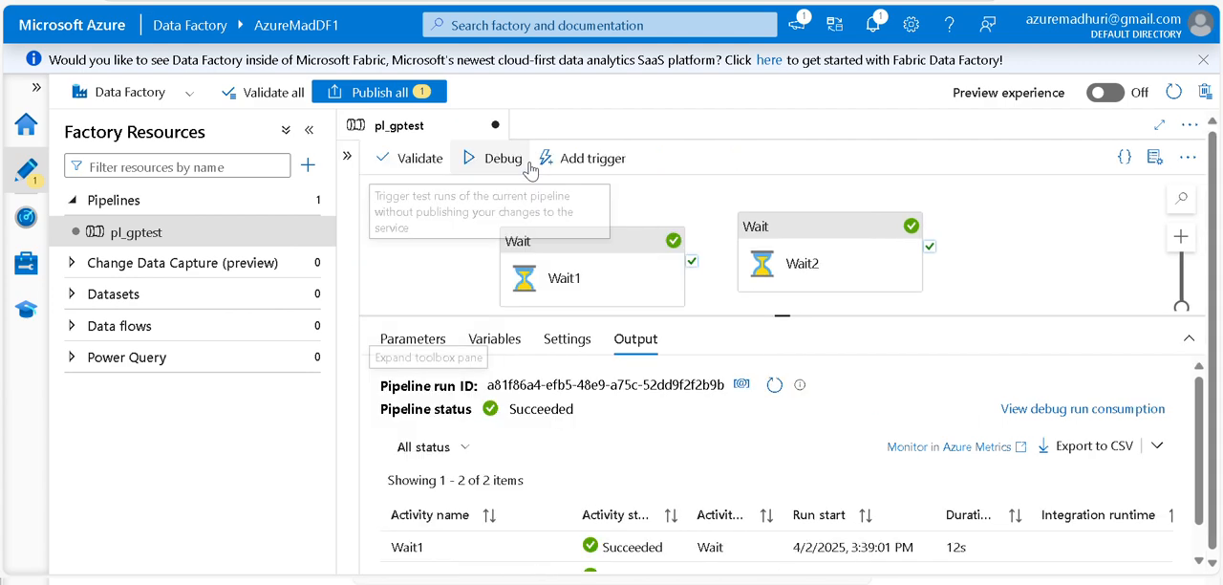
left_click_drag(1019, 314, 1015, 478)
left_click_drag(692, 260, 762, 268)
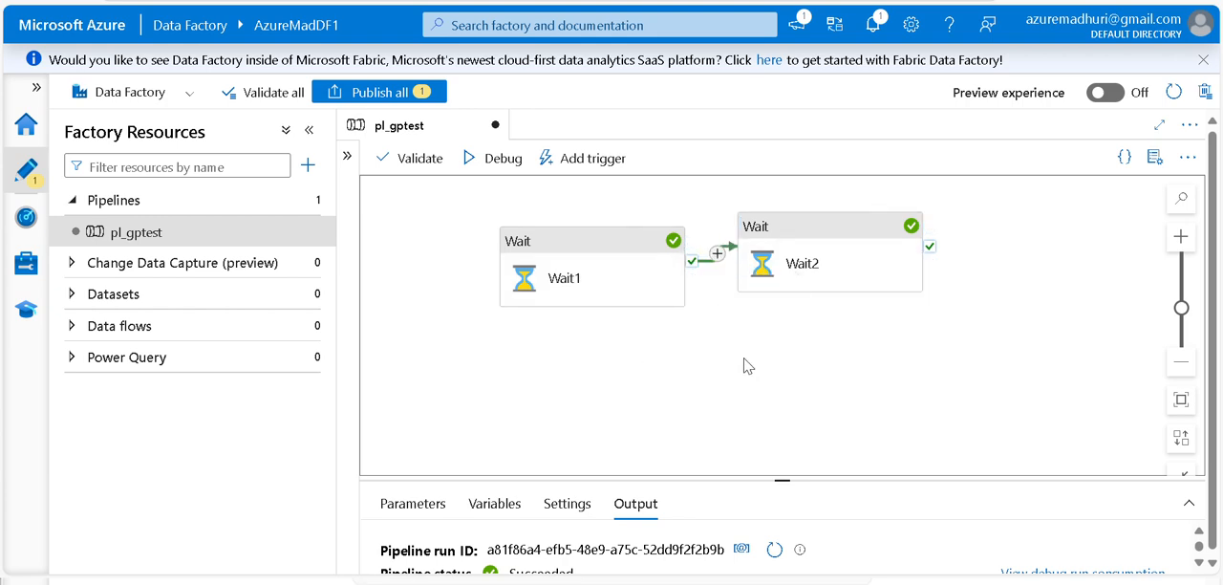
Check the wait time settings of both Wait activities and insert a Set variable activity on the connection between them
left_click(572, 267)
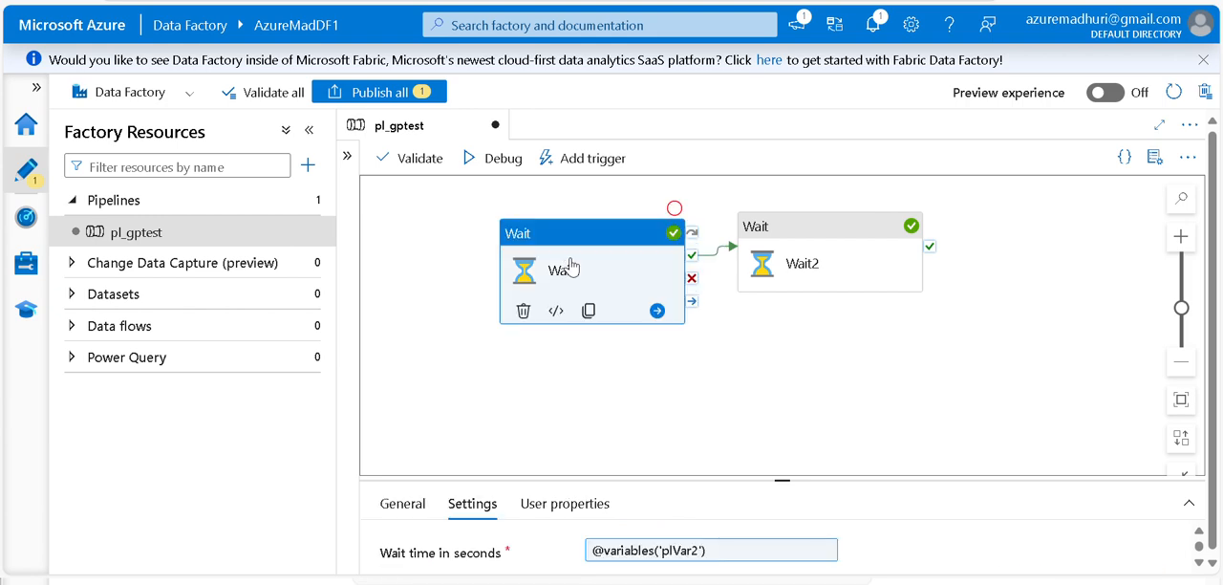
left_click(827, 264)
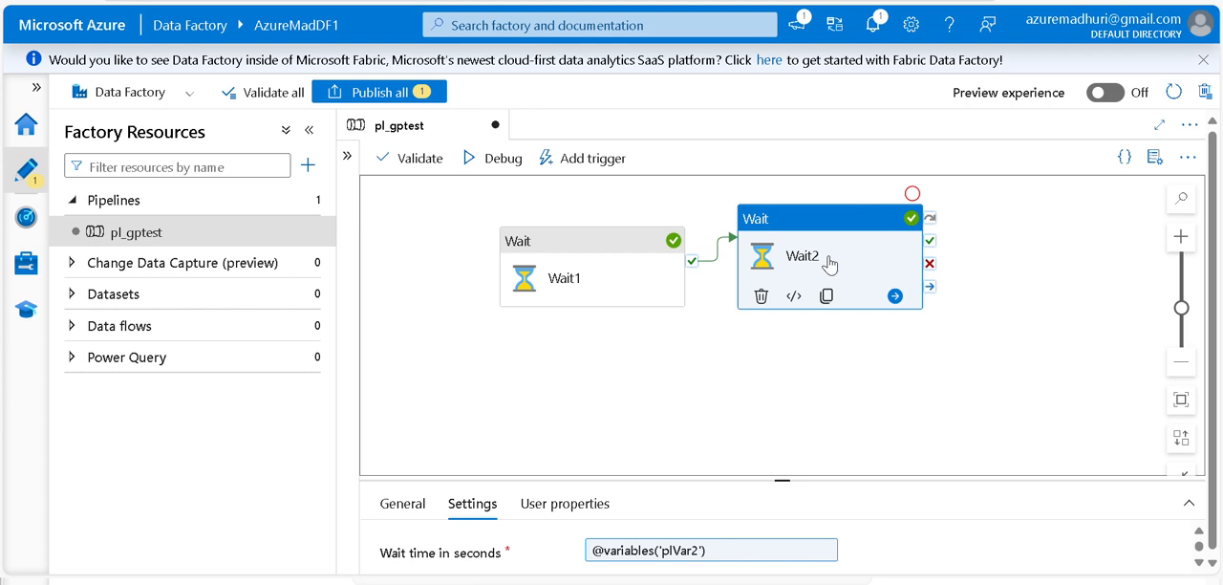
left_click(717, 252)
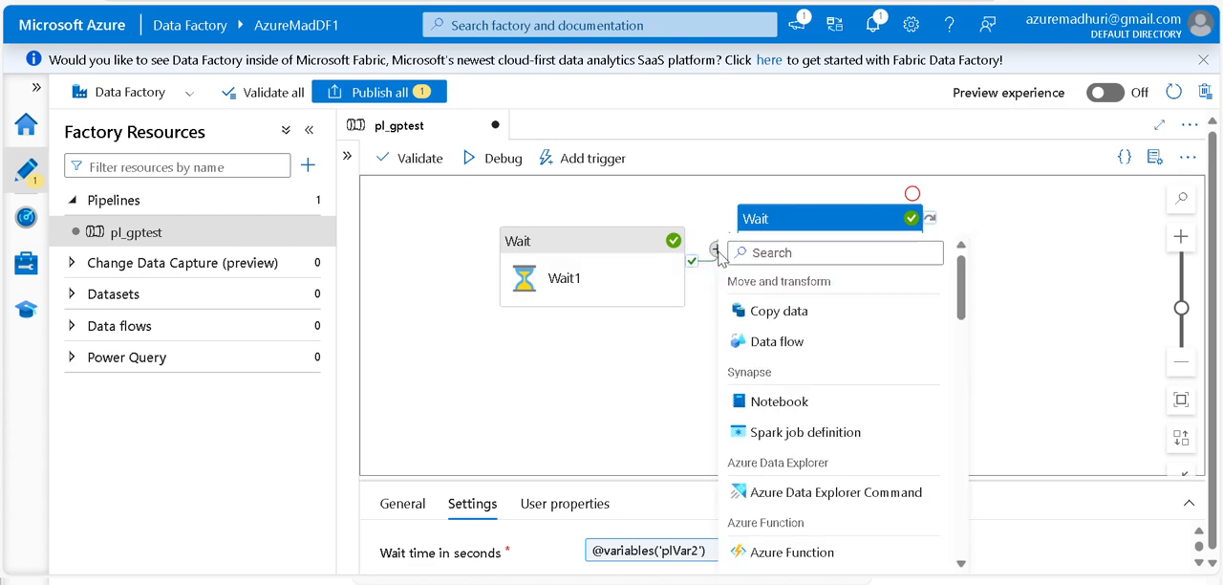
left_click(790, 253)
type("set")
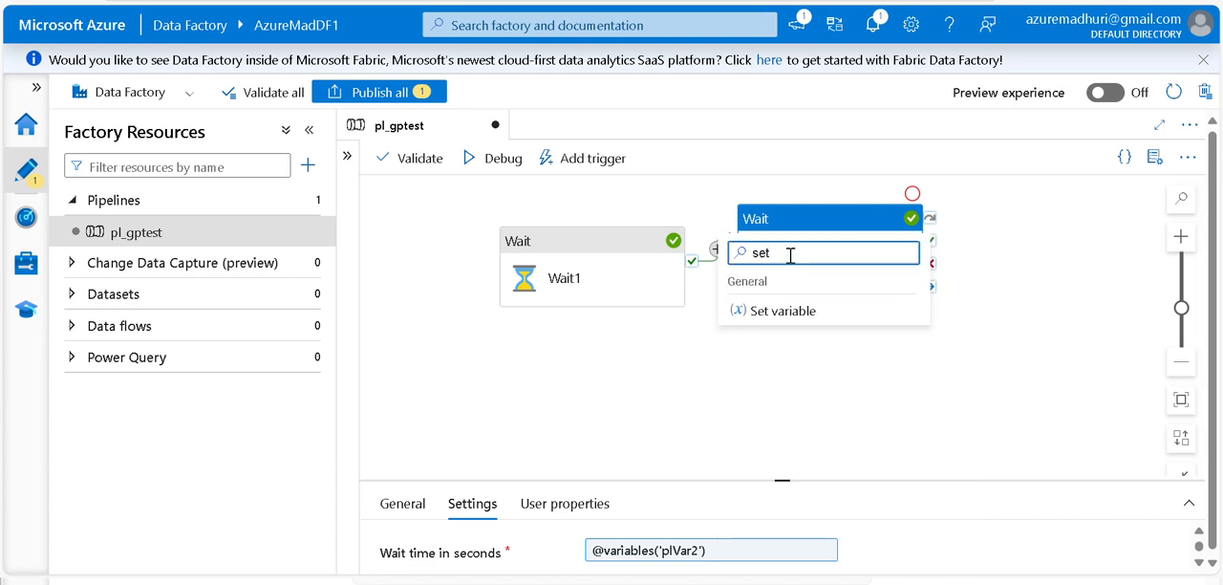
left_click(781, 321)
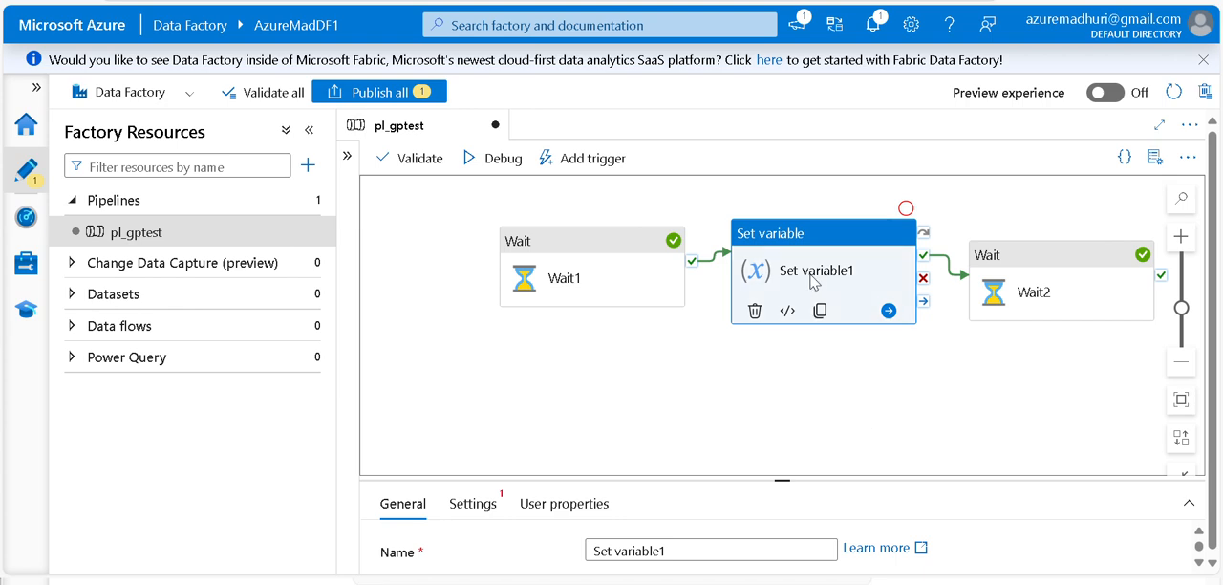
Configure the Set variable activity to assign the value 5 to the pipeline variable plVar2
left_click_drag(653, 473, 650, 341)
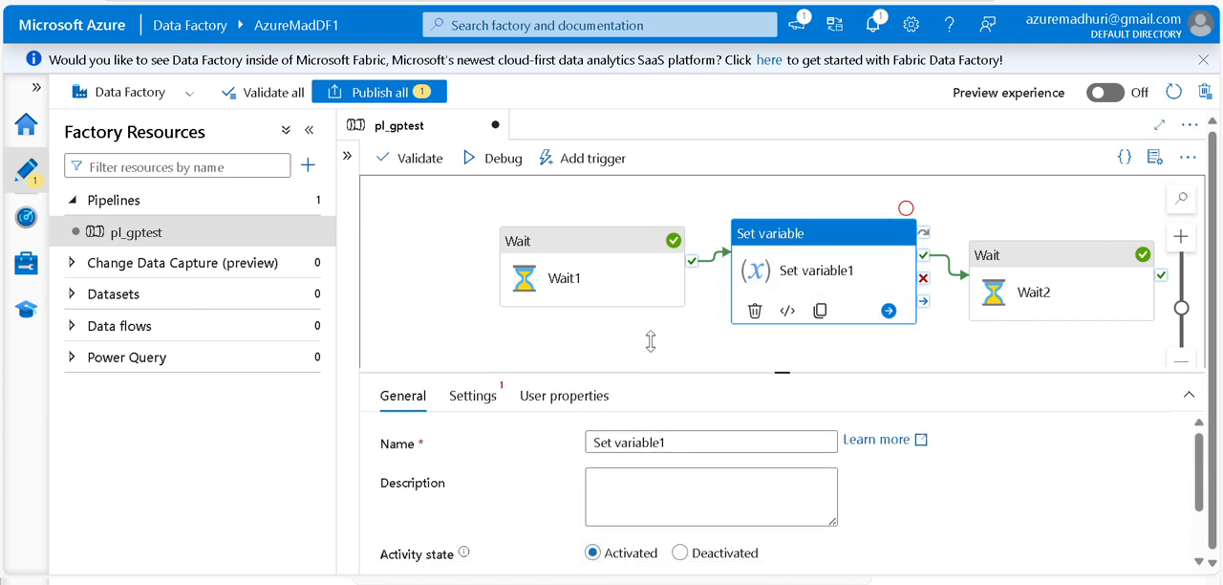
left_click(475, 370)
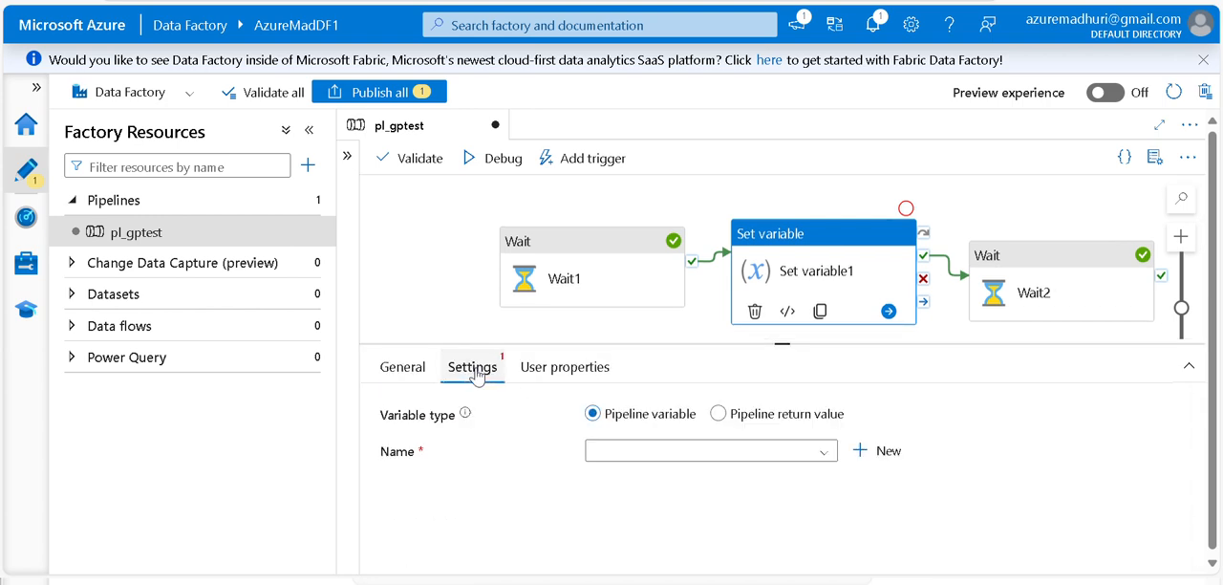
left_click(629, 456)
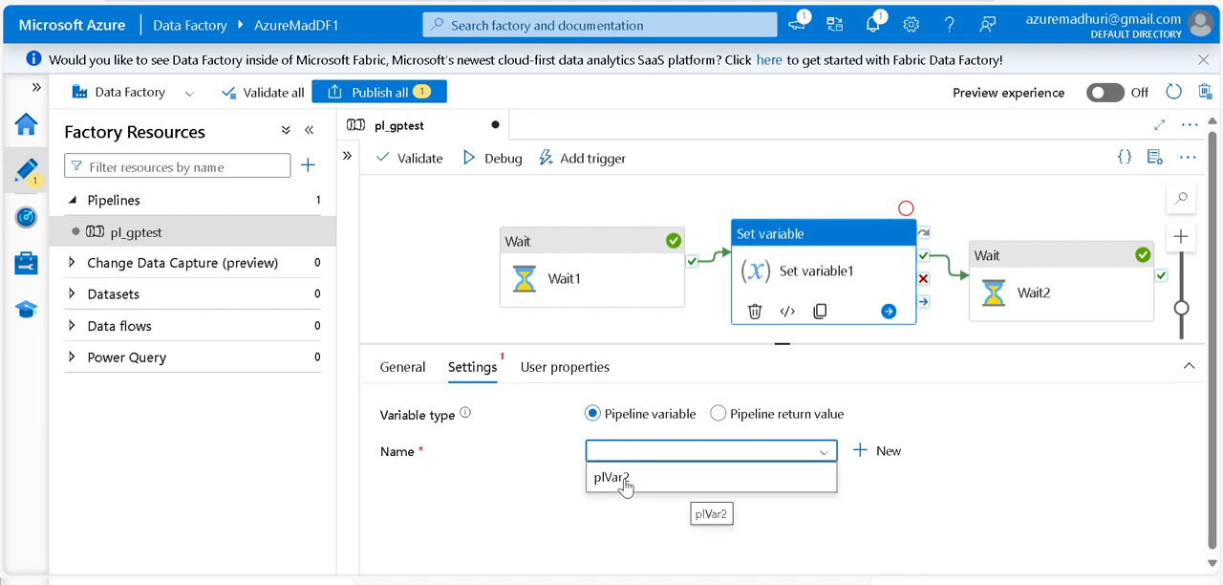
left_click(625, 483)
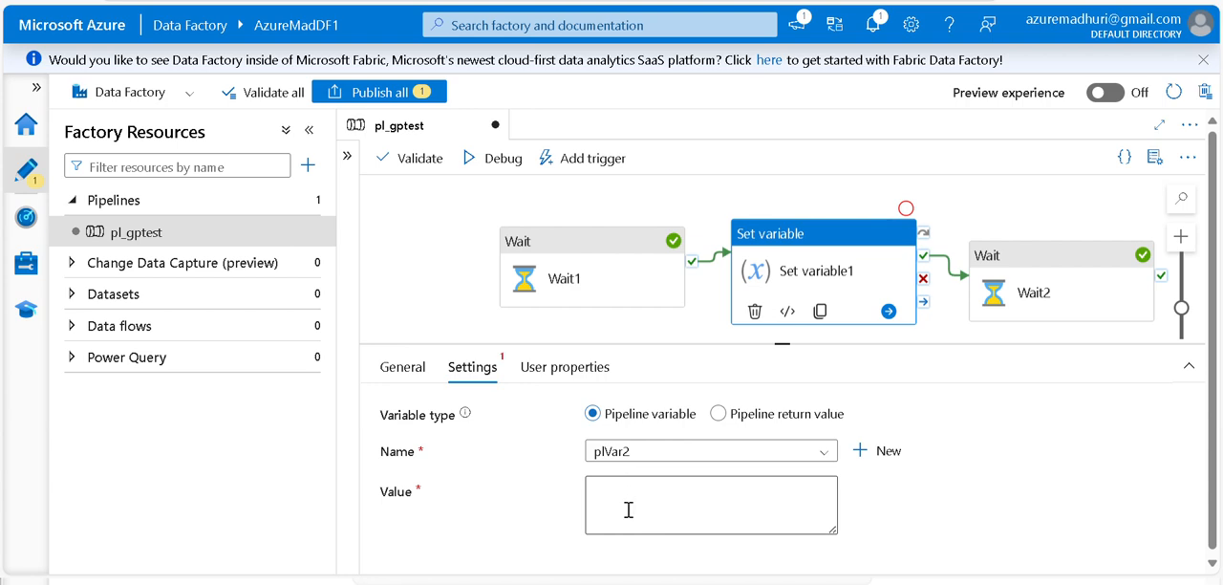
left_click(629, 509)
type("5")
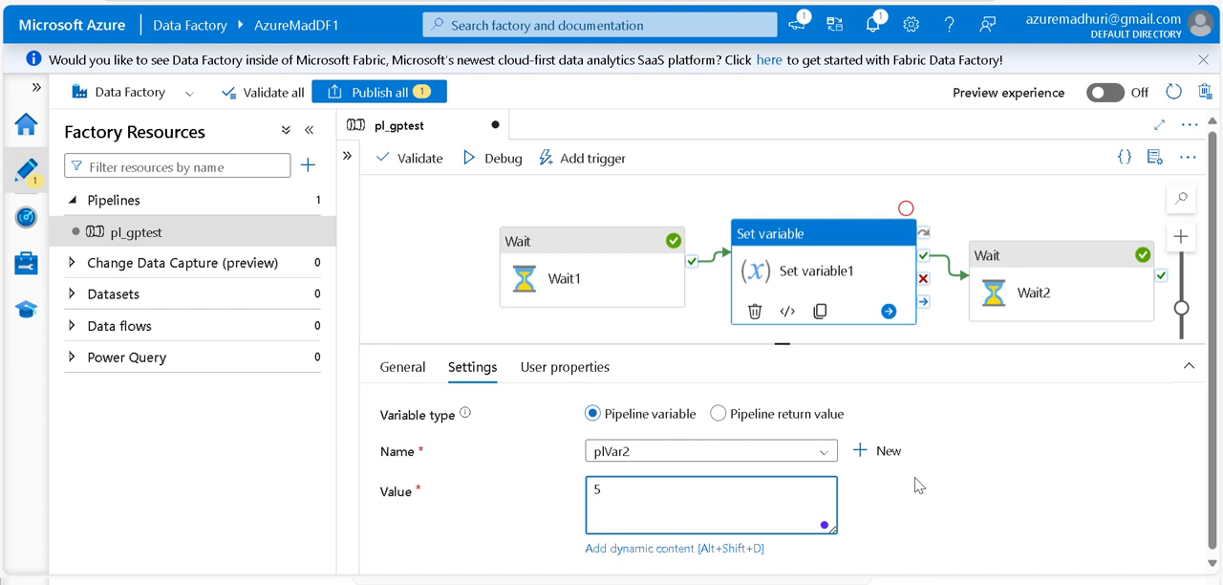
left_click(1044, 474)
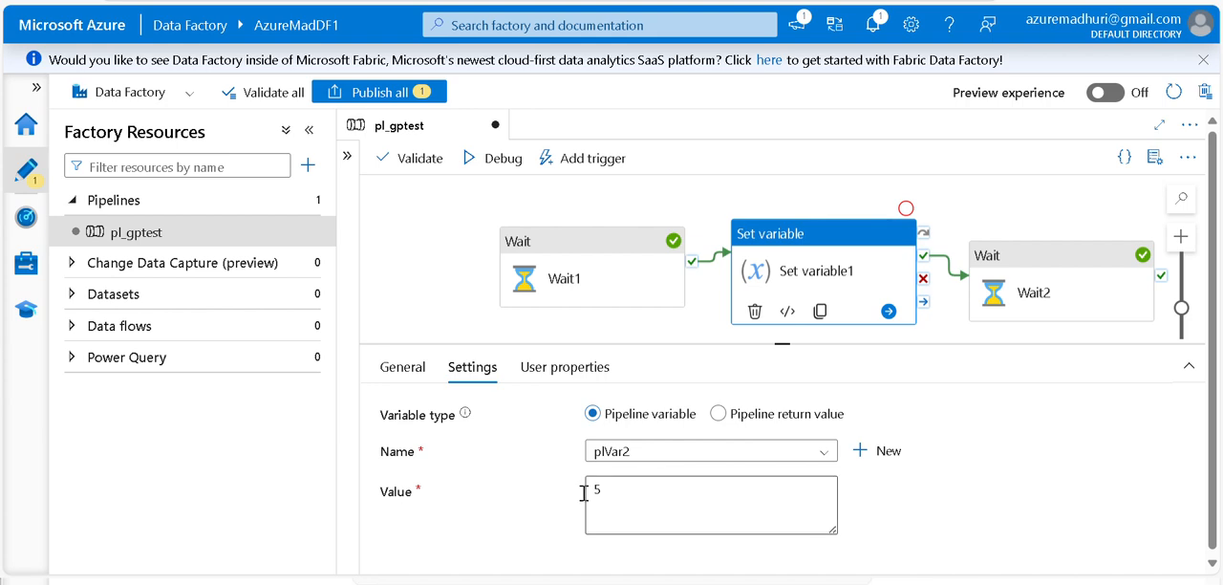
Review the settings of Wait1, Set variable1 and Wait2, and start a debug run with the default value for Plp1
left_click(620, 493)
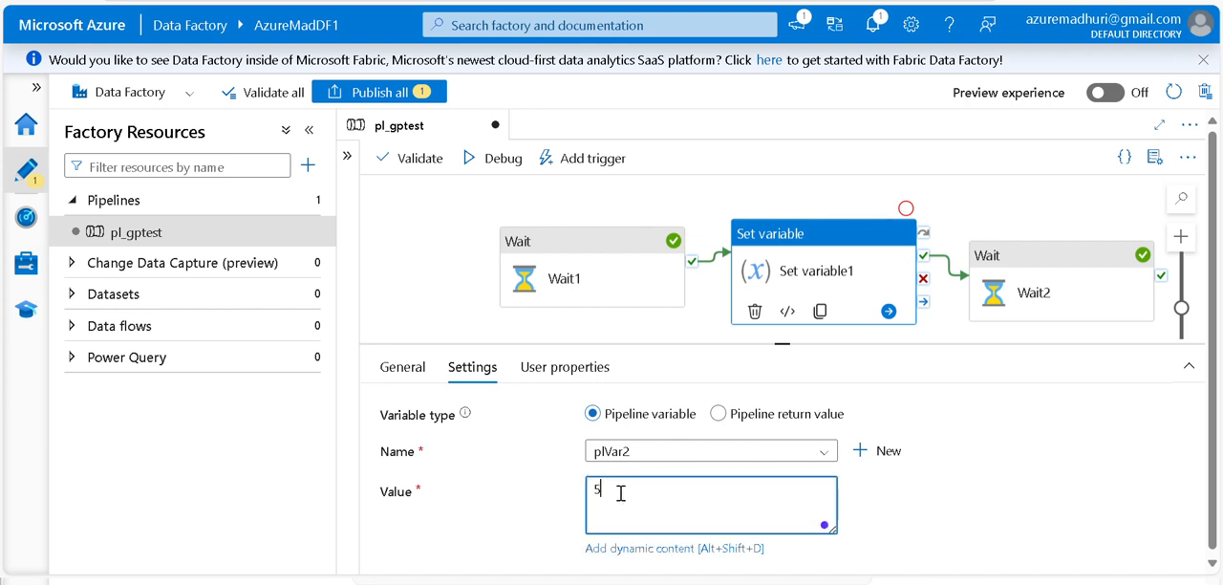
left_click(596, 279)
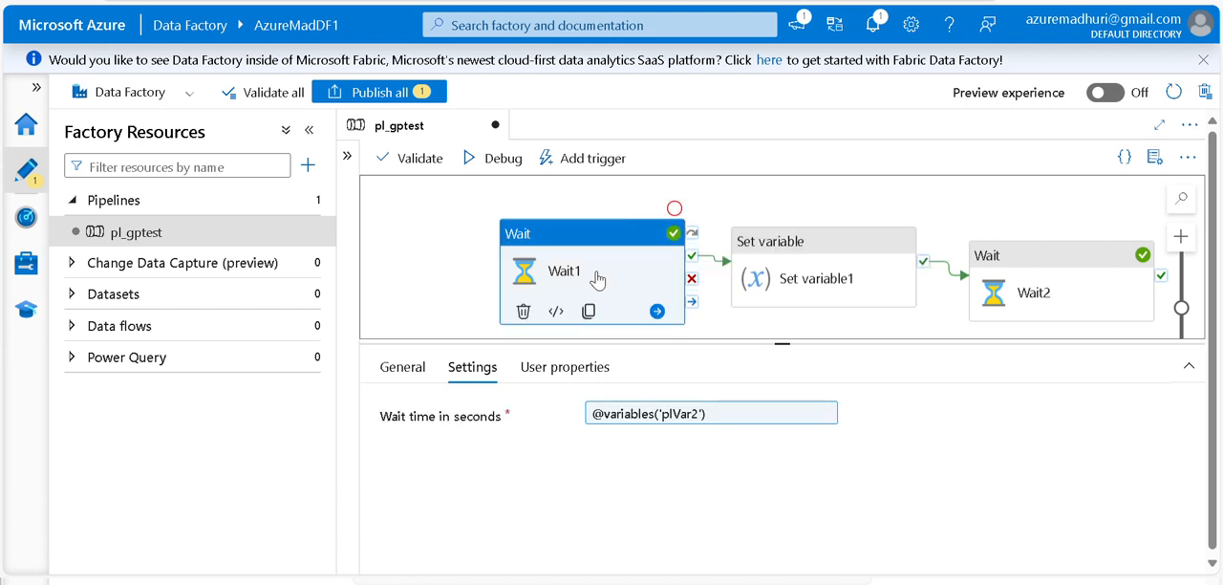
left_click(827, 273)
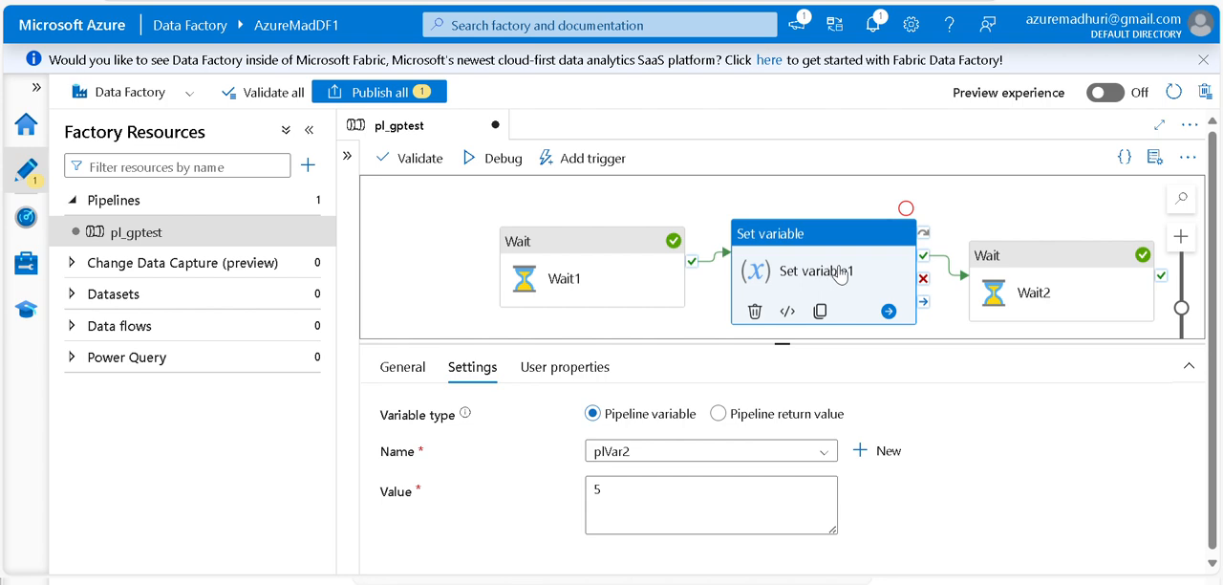
left_click(1068, 286)
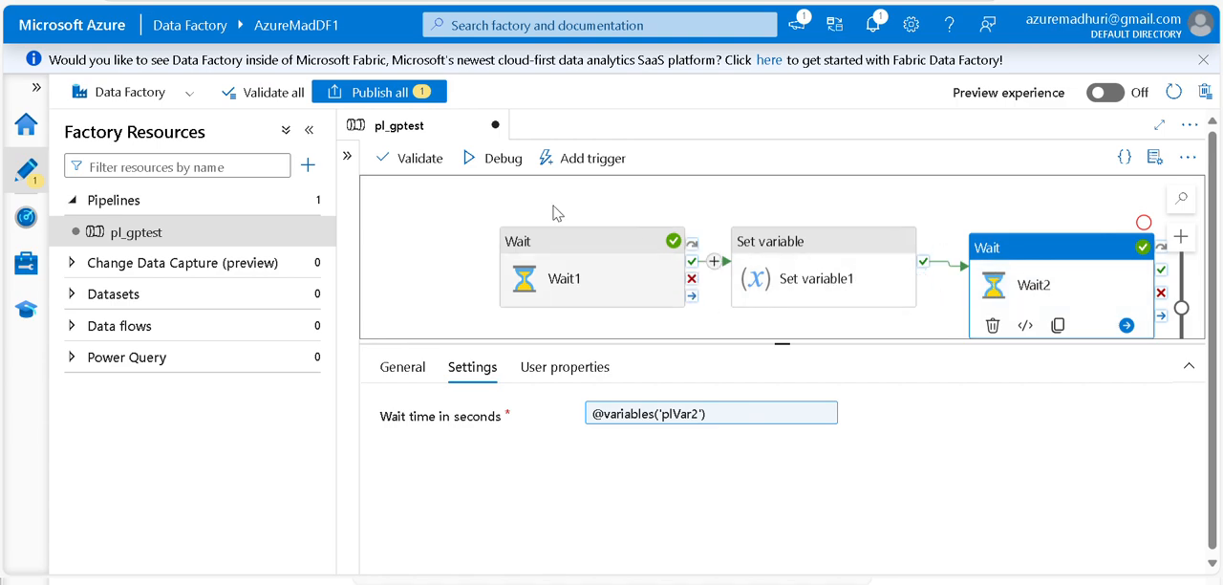
left_click(481, 161)
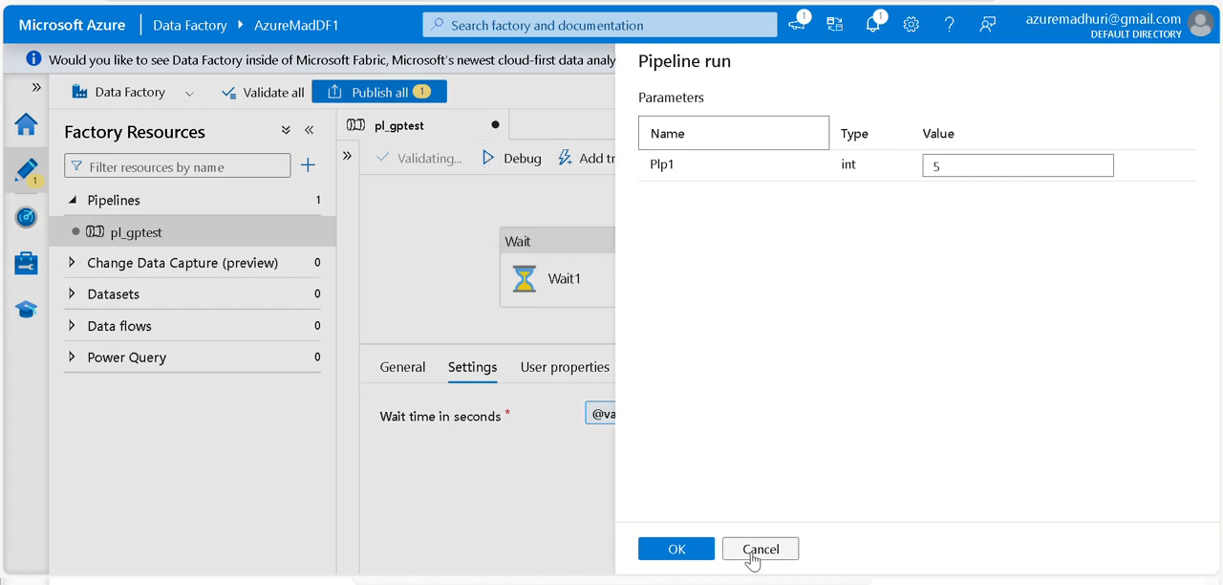
left_click(752, 553)
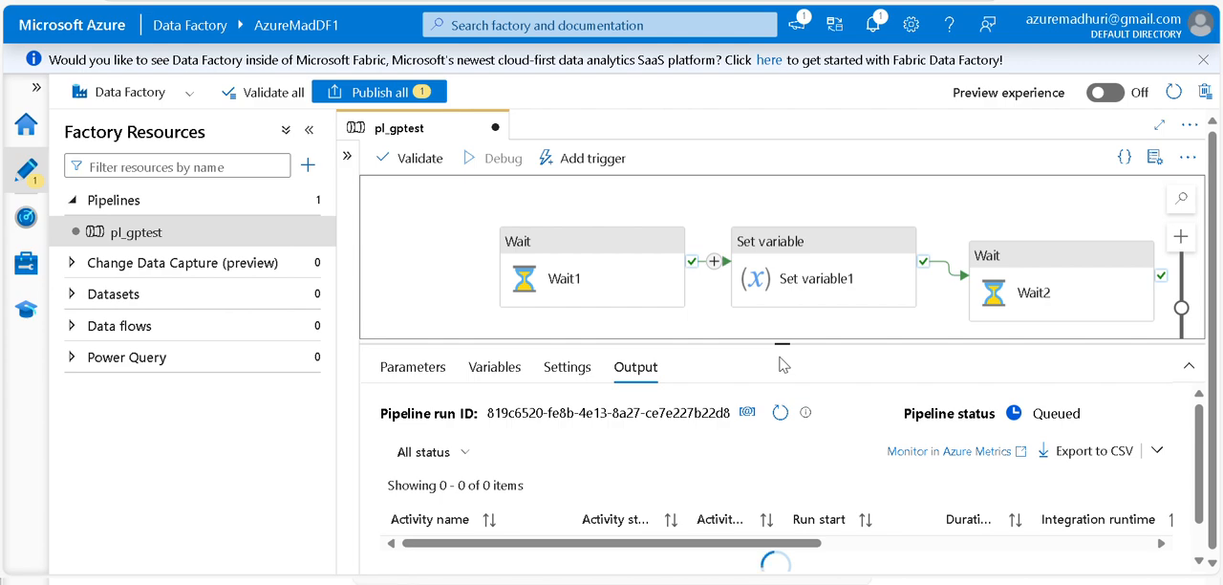
Refresh the debug run's output until all three activities finish, compare their durations, and enlarge the canvas to check their statuses
left_click_drag(784, 340, 782, 235)
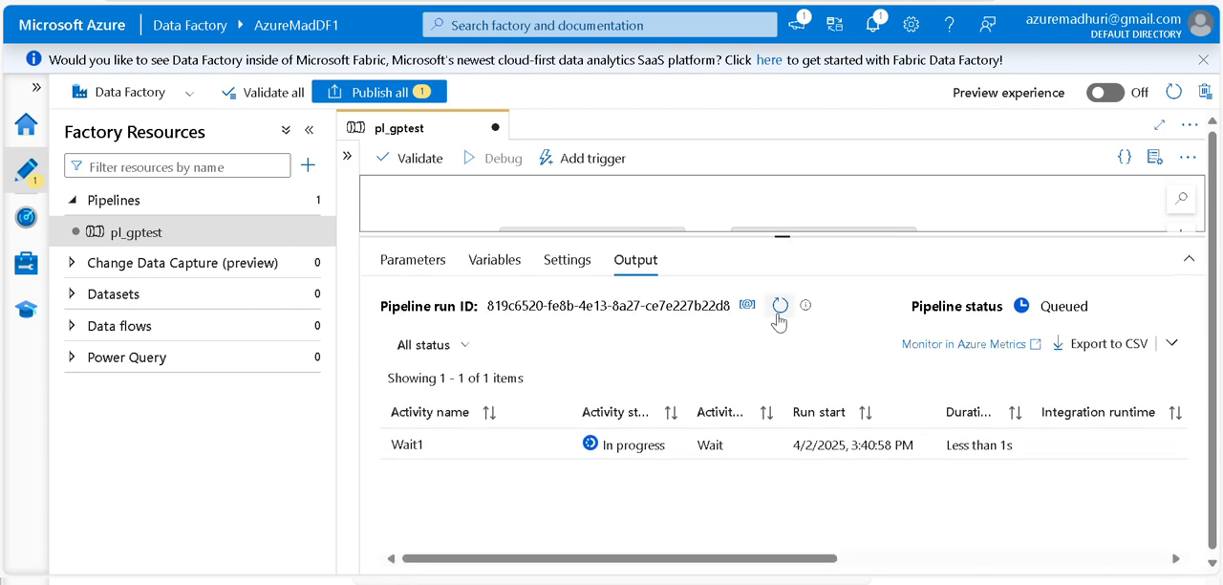
left_click(779, 315)
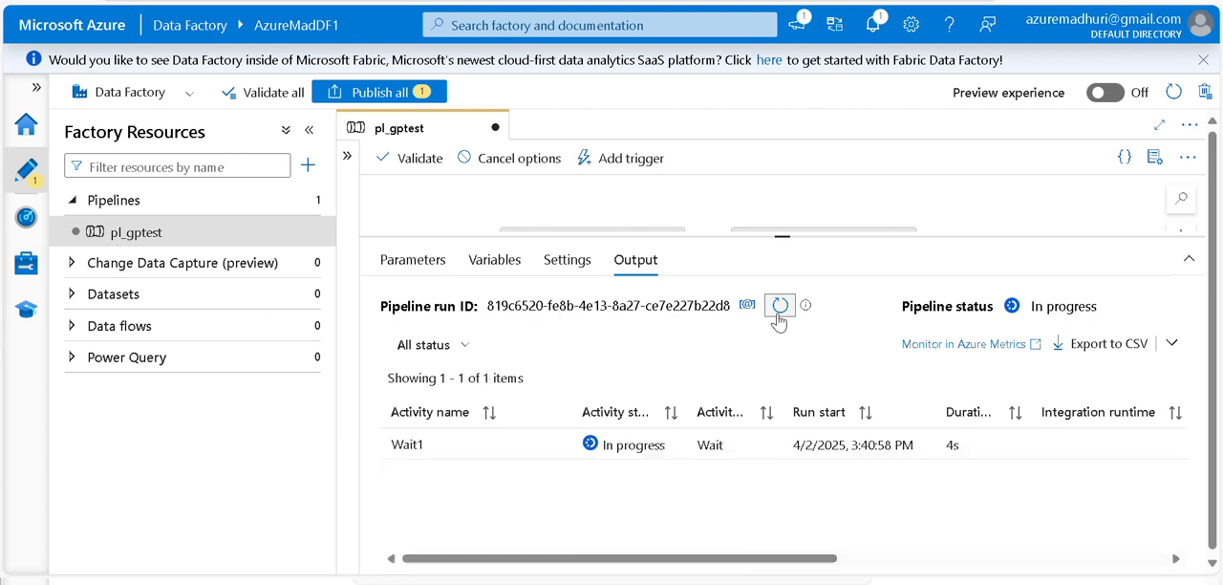
left_click(779, 315)
left_click(779, 306)
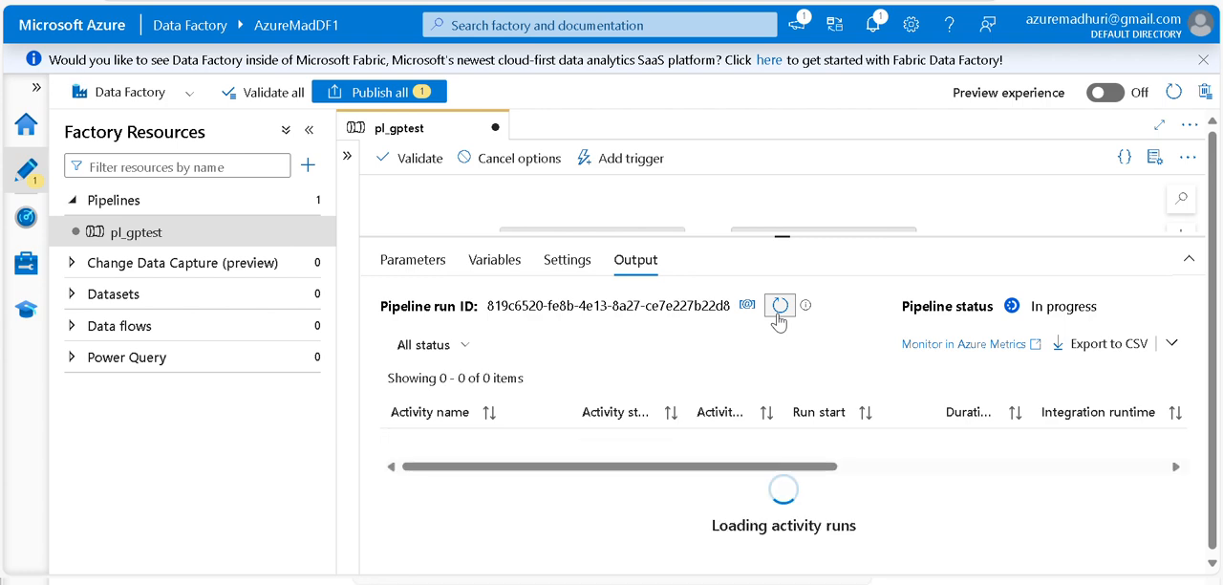
left_click(779, 306)
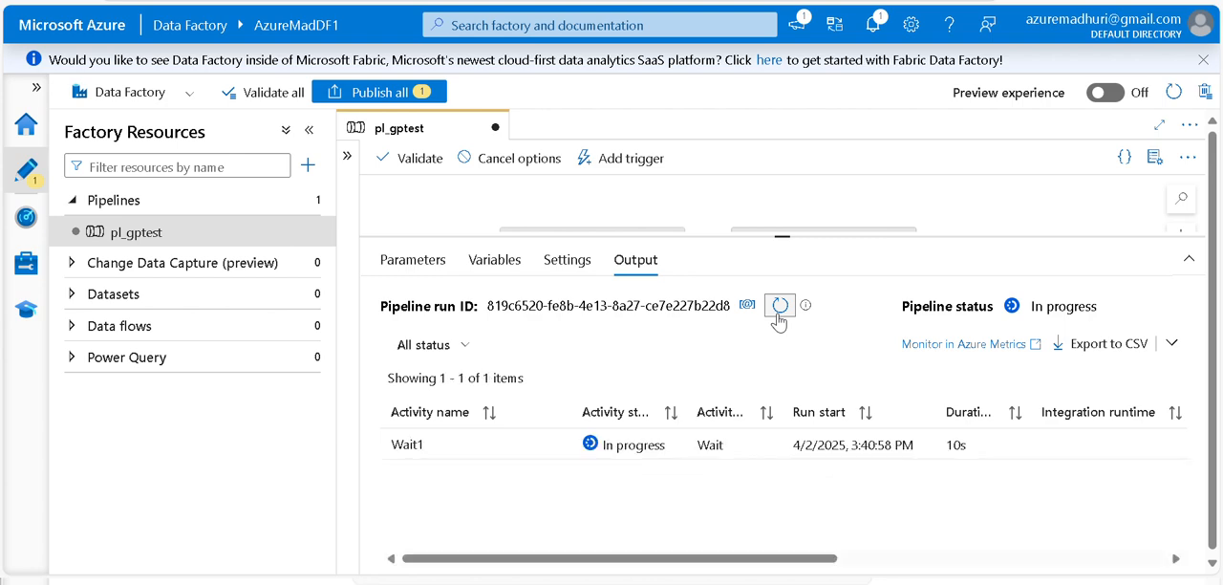
left_click(779, 305)
left_click(778, 311)
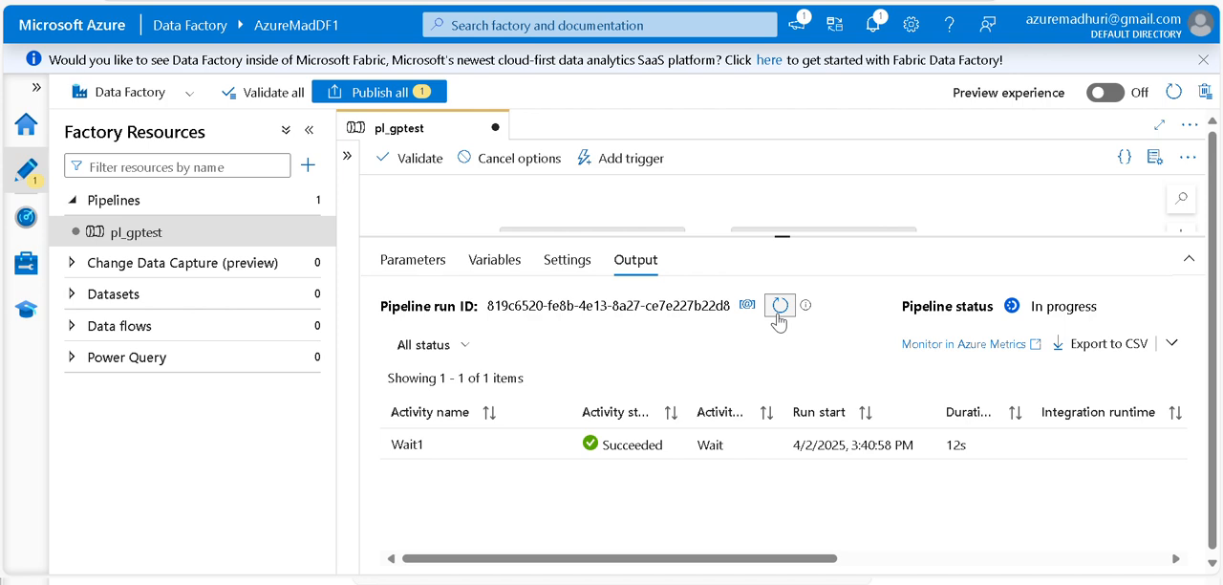
left_click(779, 312)
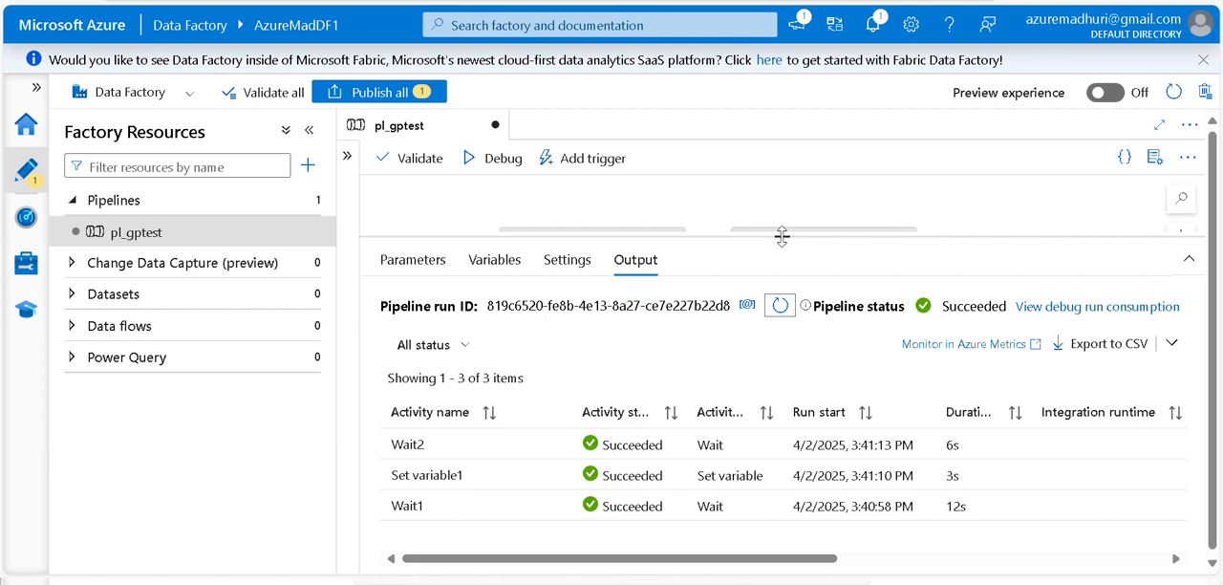
left_click_drag(783, 236, 783, 264)
left_click_drag(776, 312, 781, 466)
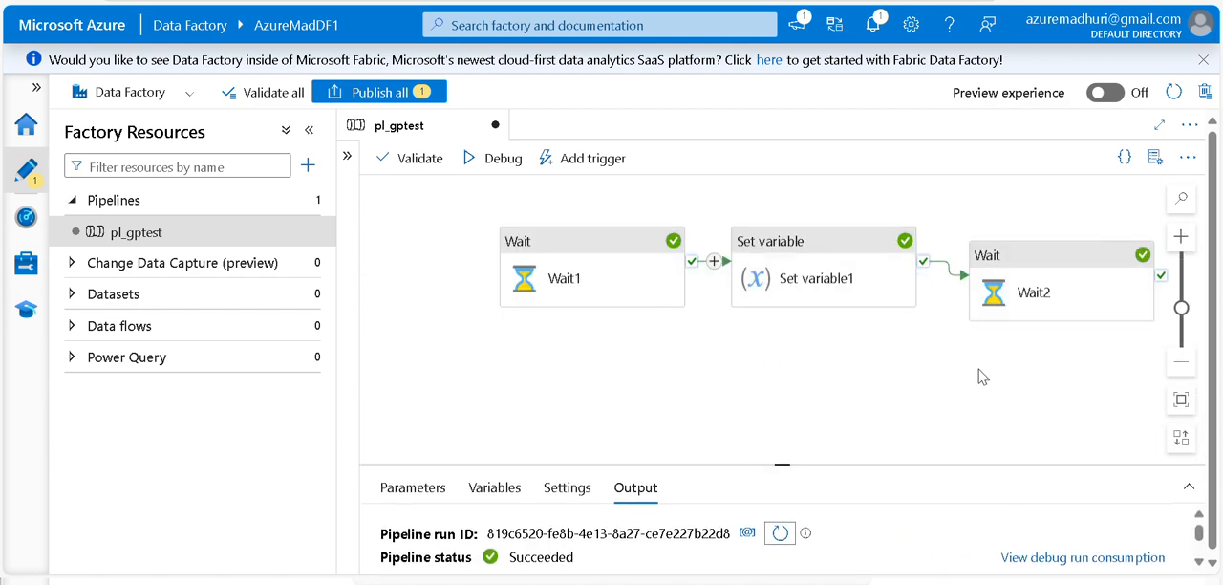